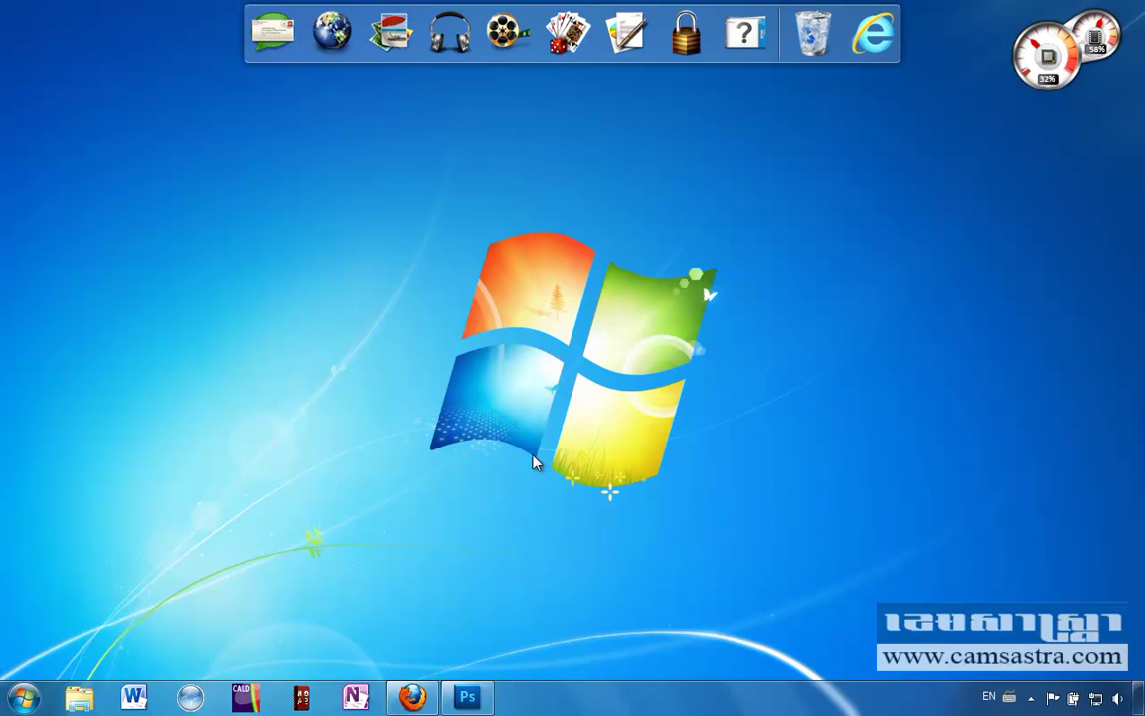
Step: Bring Photoshop to the front and start a new document, prefilled with the 669 × 53 px Clipboard preset
left_click(464, 699)
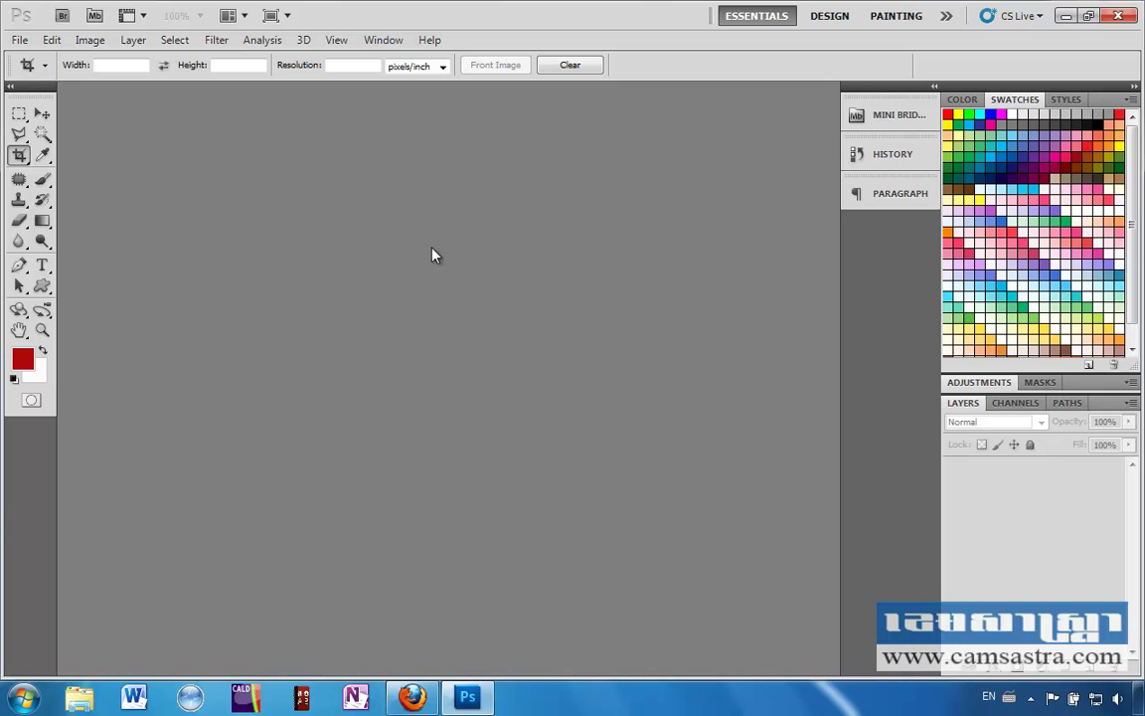
key("ctrl+n")
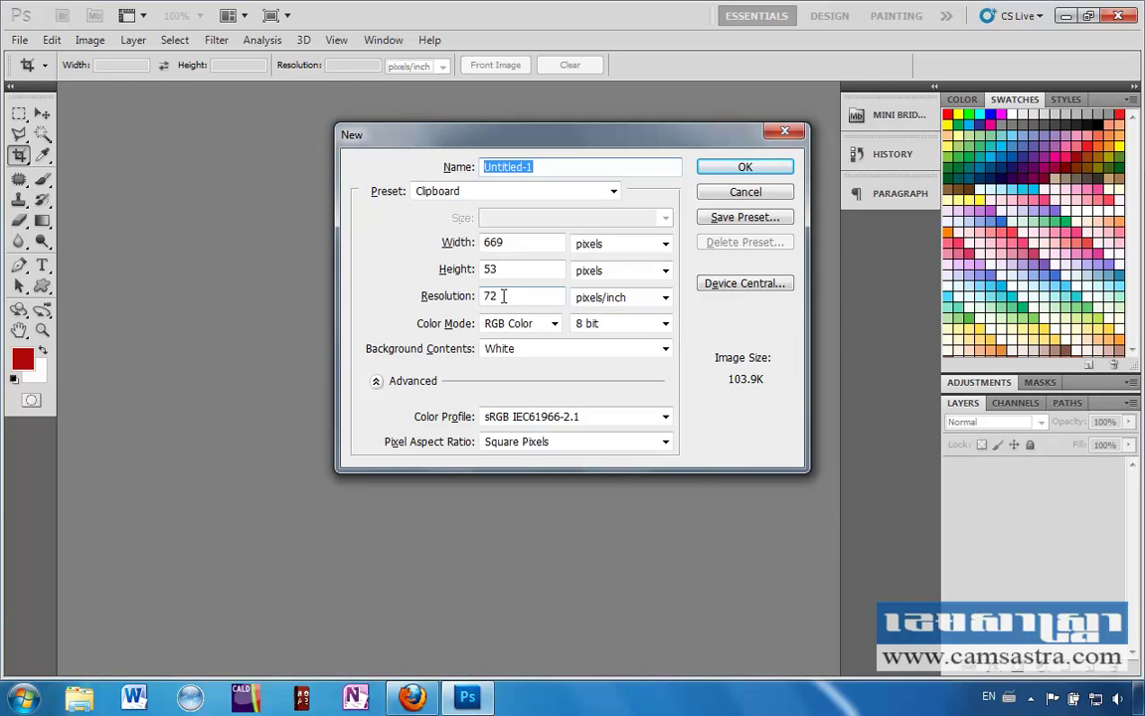
Step: Set the new document to 300 pixels/inch and 15 × 10 centimetres
left_click(503, 296)
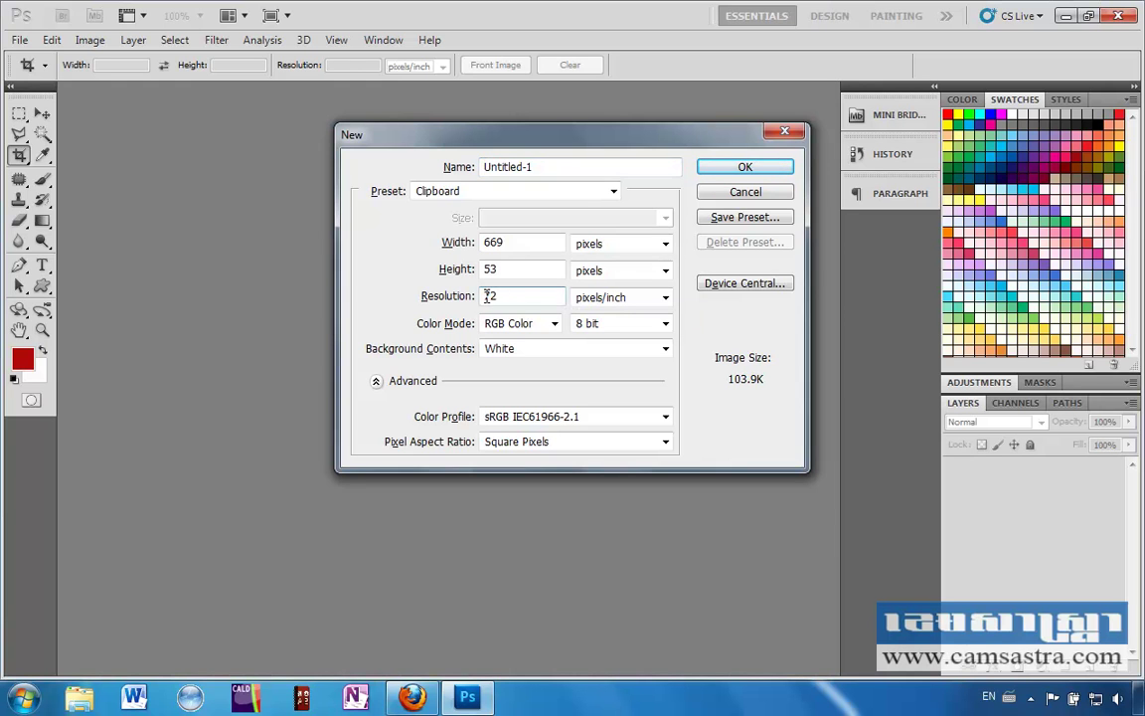
left_click(468, 298)
type("300")
left_click(665, 245)
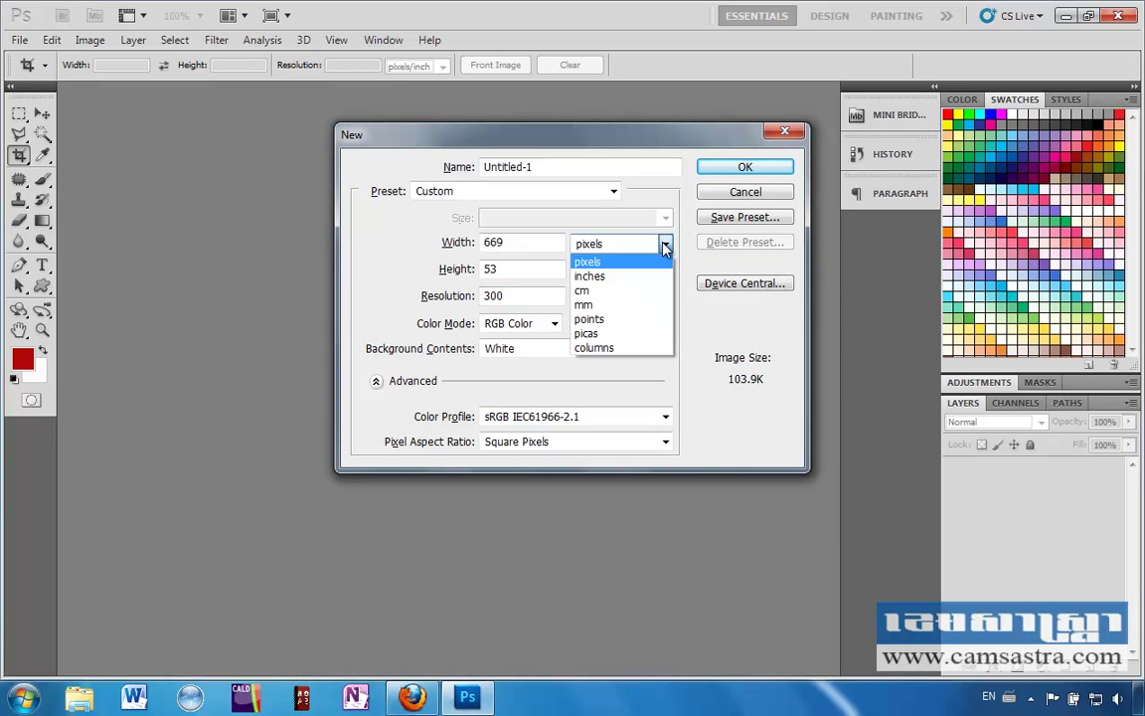
left_click(636, 290)
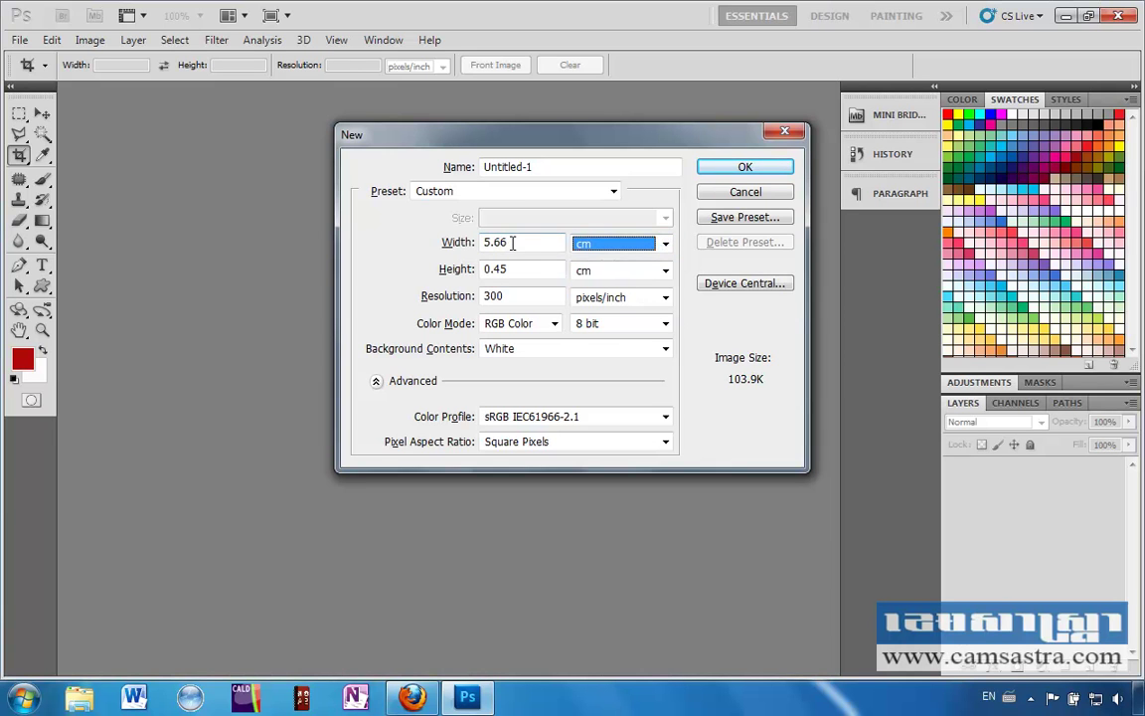
left_click(467, 246)
type("1")
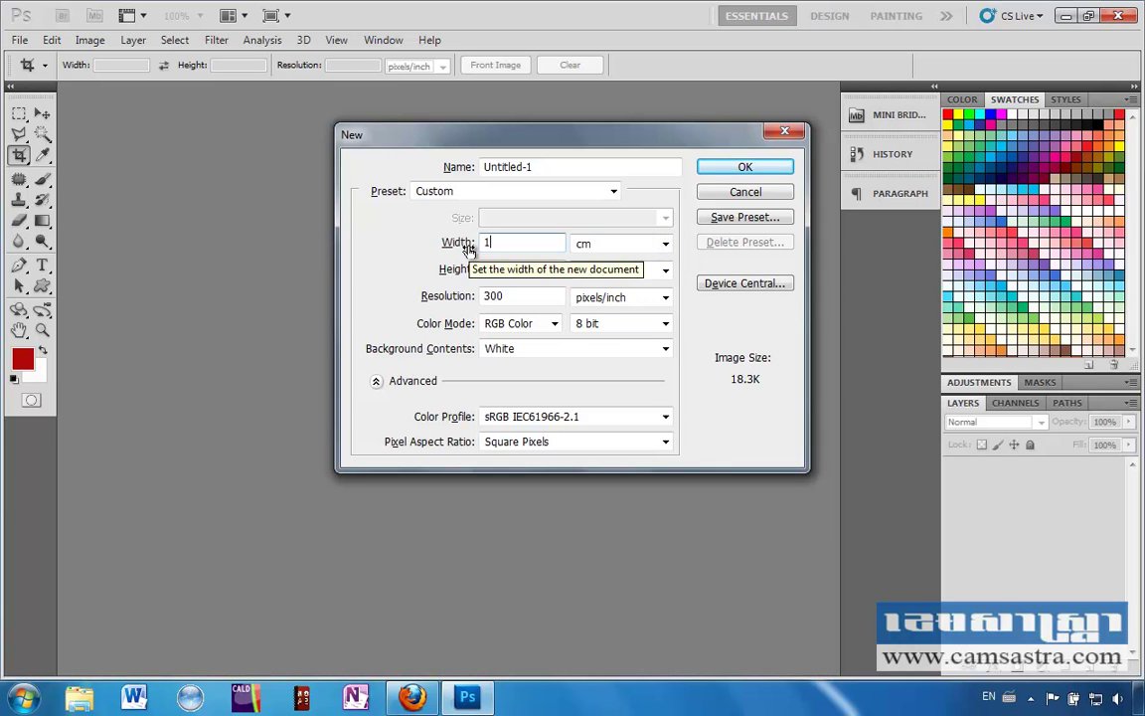
type("5")
left_click(488, 269)
type("1")
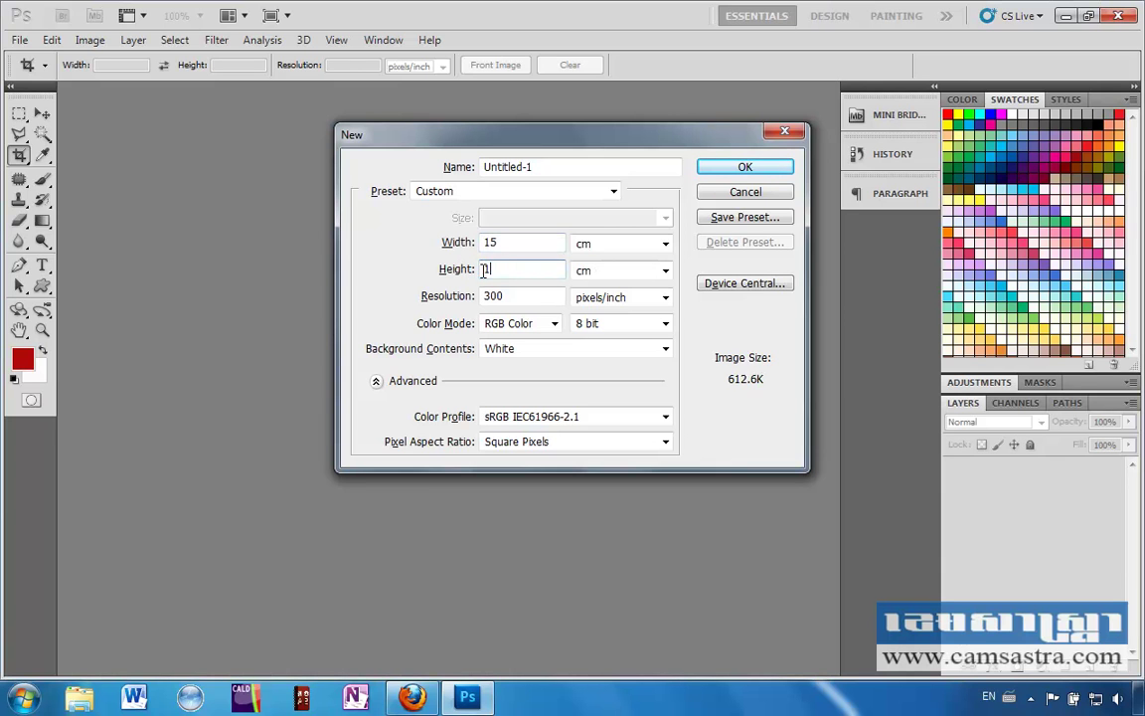
type("0")
Step: Choose 16-bit colour depth and create the blank Untitled-1 document
left_click(485, 295)
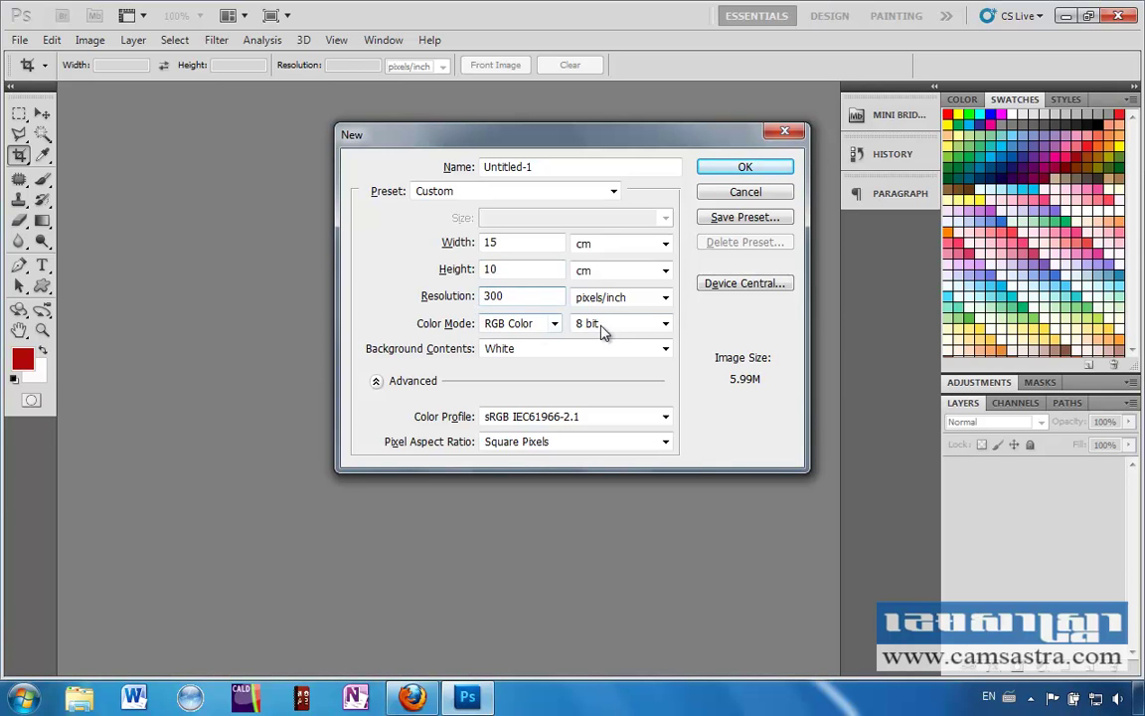
left_click(665, 323)
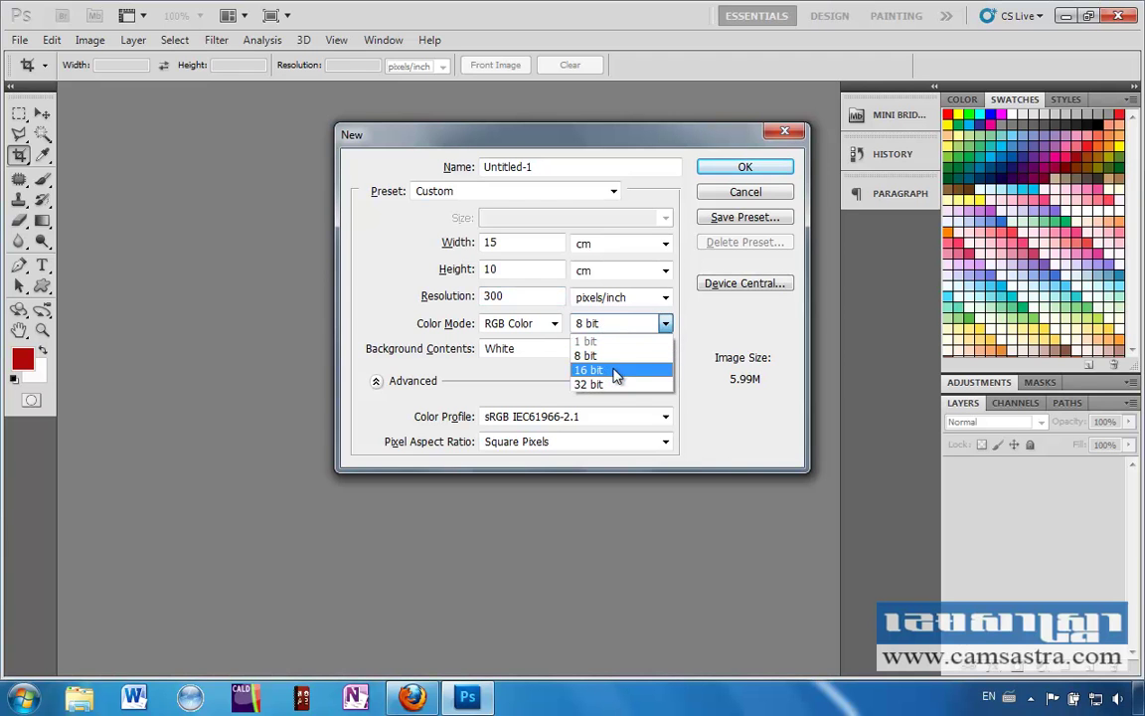
left_click(616, 371)
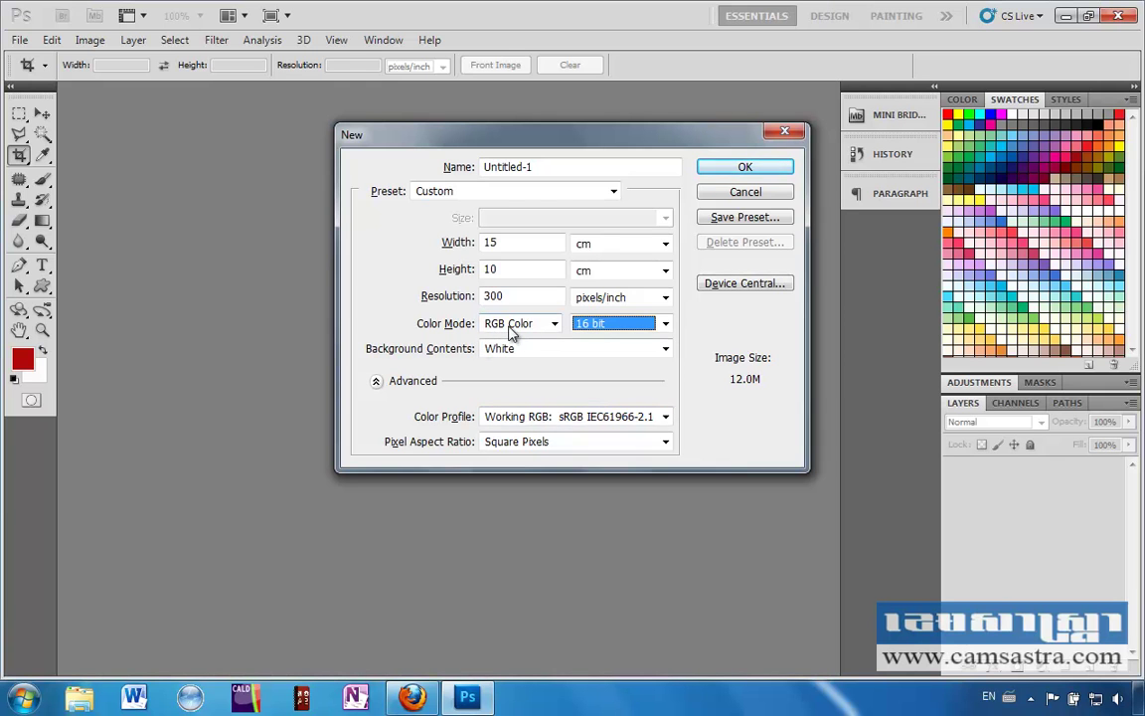
left_click(744, 166)
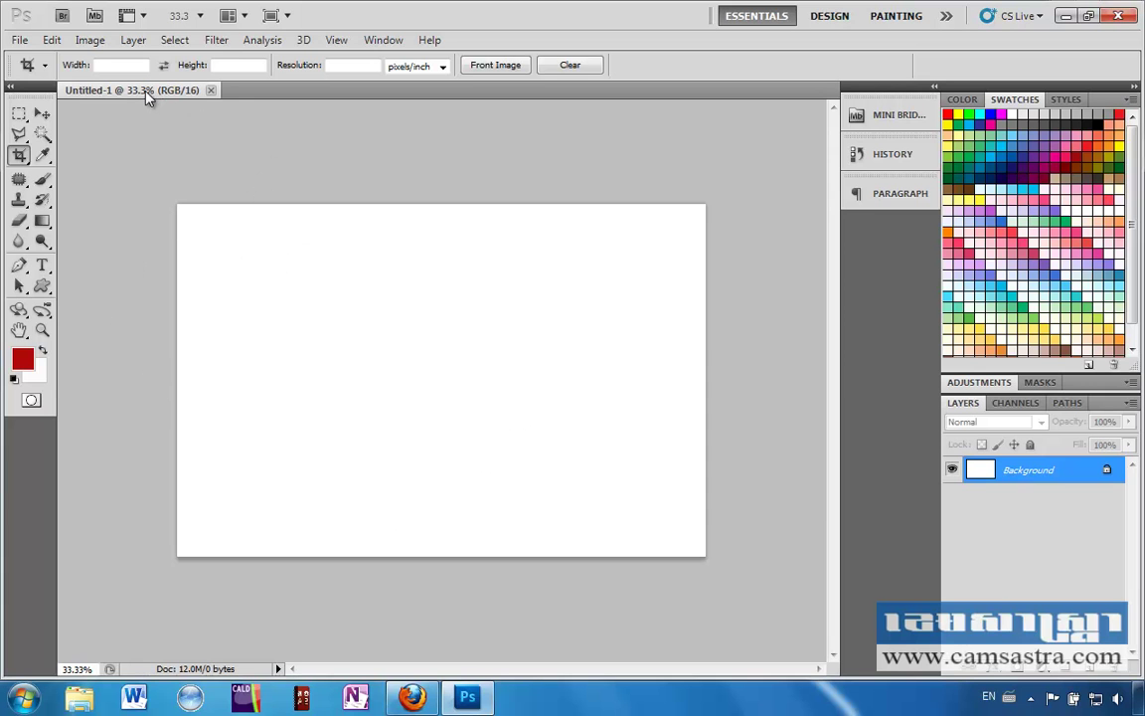
Step: Float Untitled-1 in its own window and open the Dell laptop photo and Ads_CamLaptop.jpg
left_click_drag(147, 95, 202, 169)
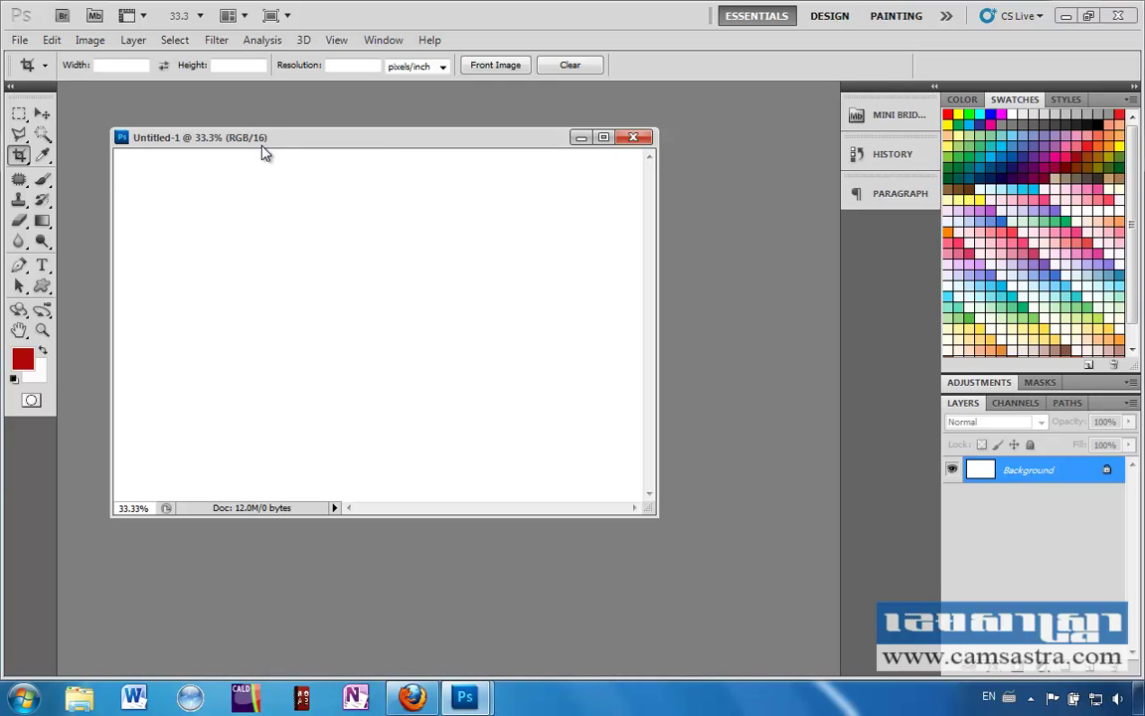
left_click_drag(262, 139, 257, 228)
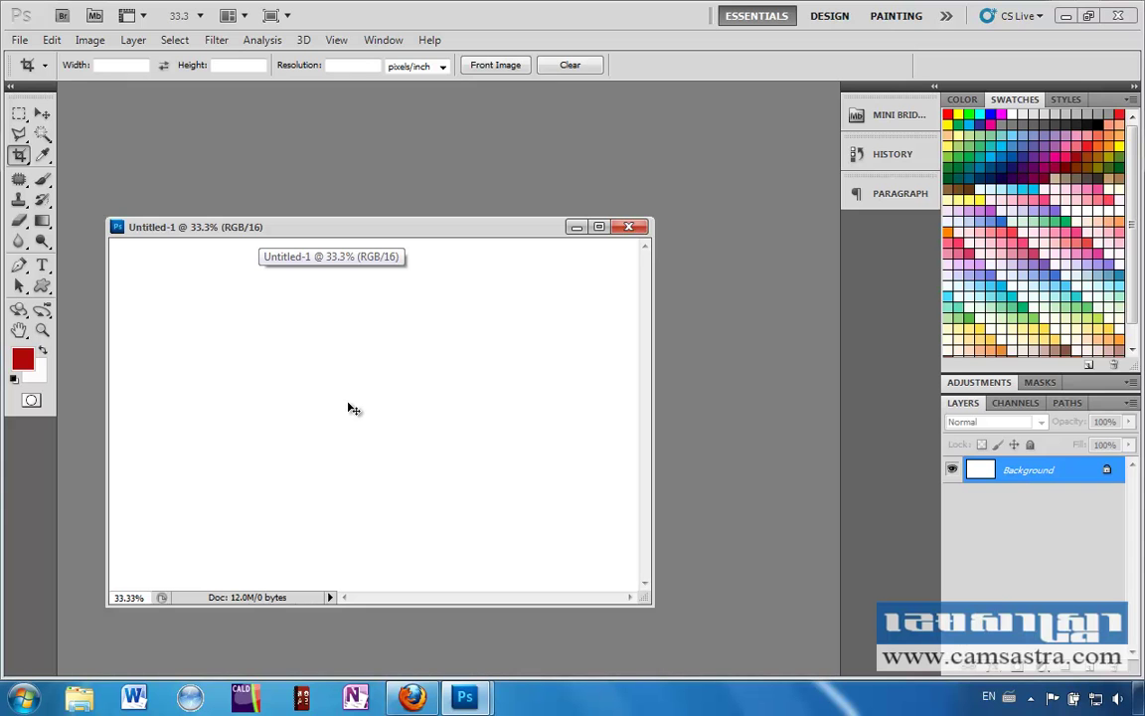
key("ctrl+o")
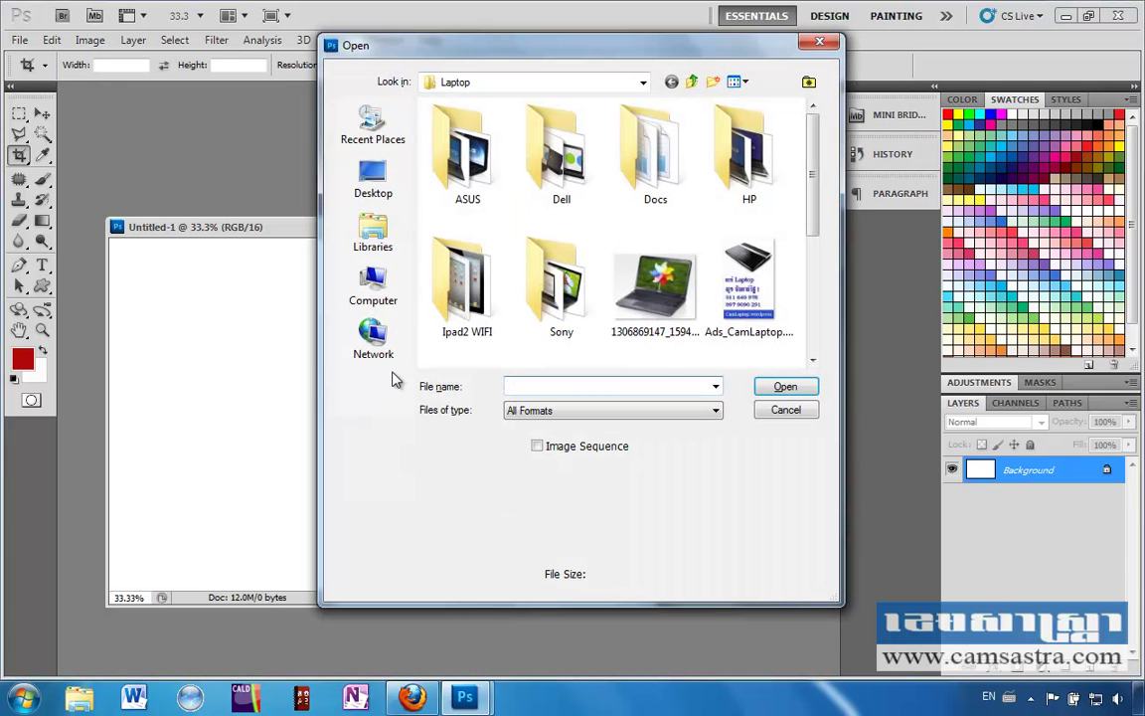
left_click(656, 298)
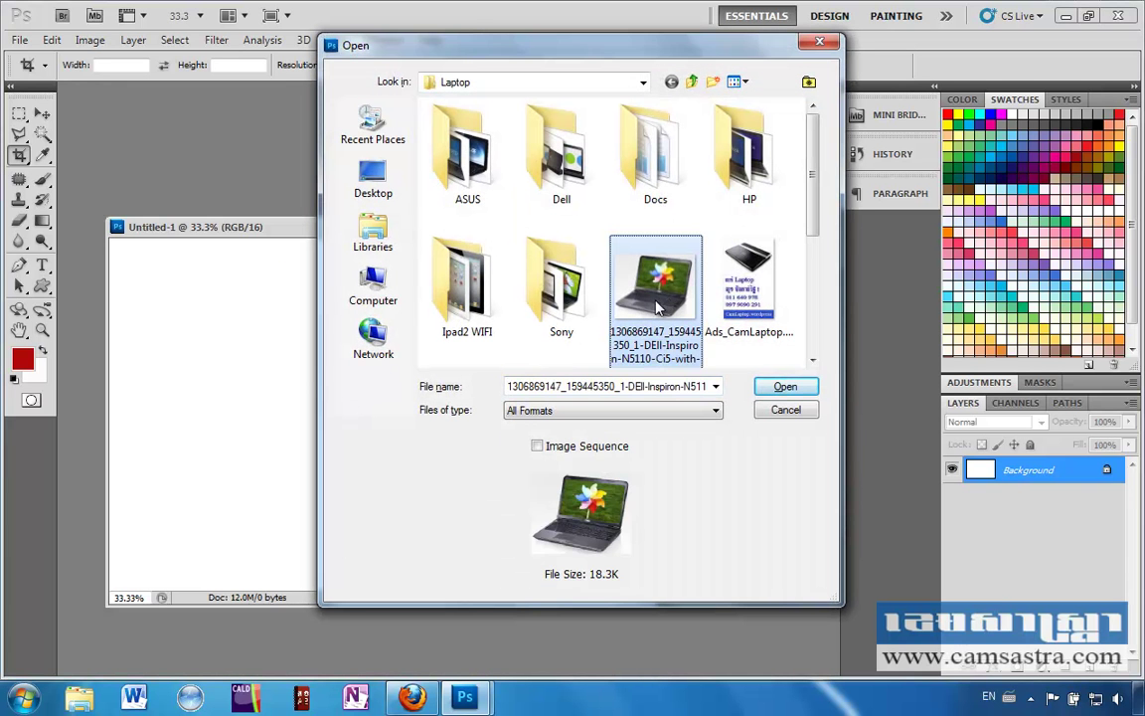
left_click(744, 299, "ctrl")
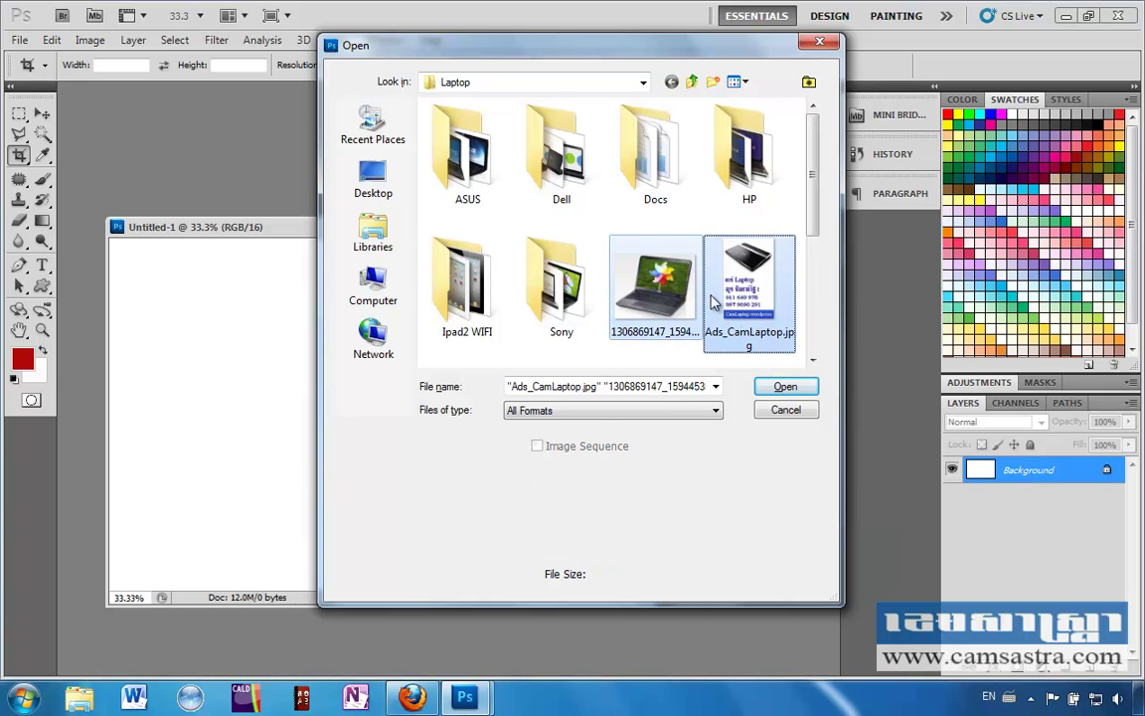
left_click(779, 388)
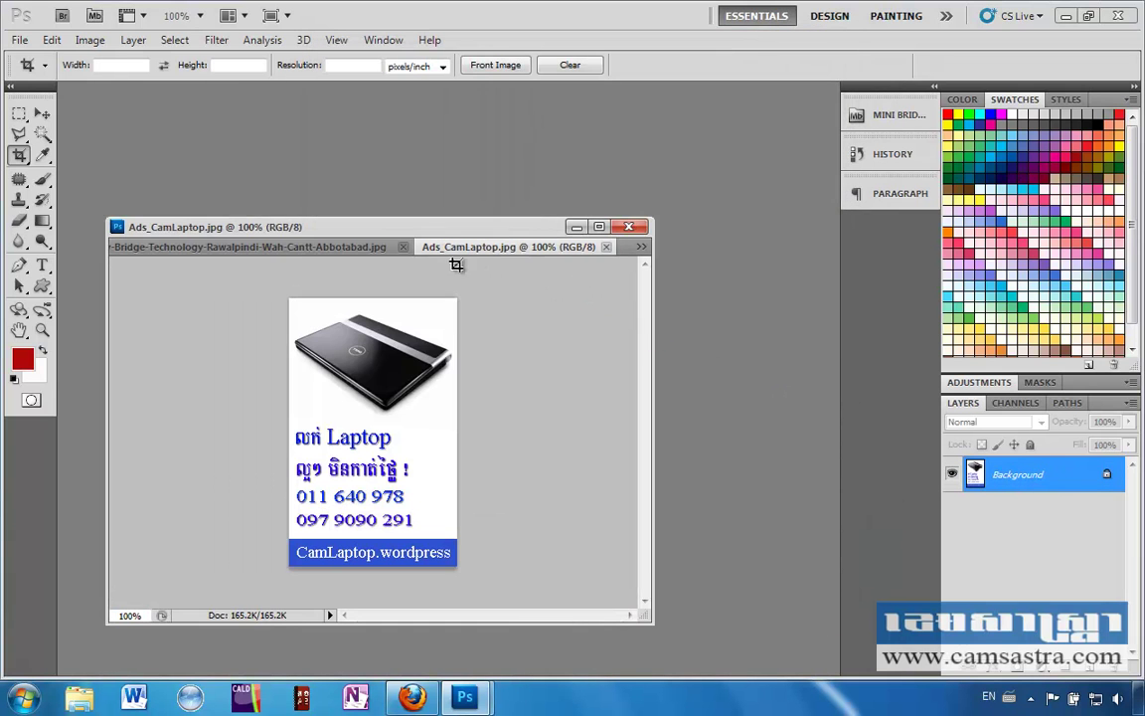
Step: Float the Ads_CamLaptop and Dell photo tabs as separate windows and select the Move tool
mouse_move(450, 248)
left_mouse_down()
mouse_move(597, 318)
mouse_move(562, 294)
left_mouse_up()
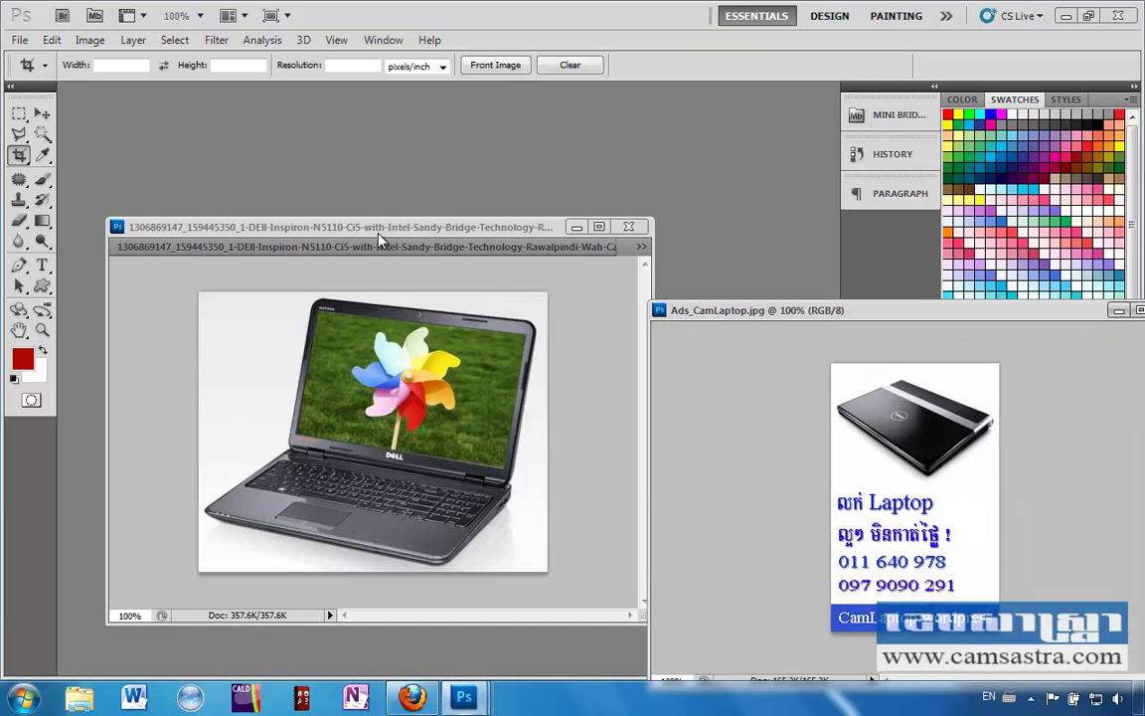
left_click_drag(449, 248, 655, 120)
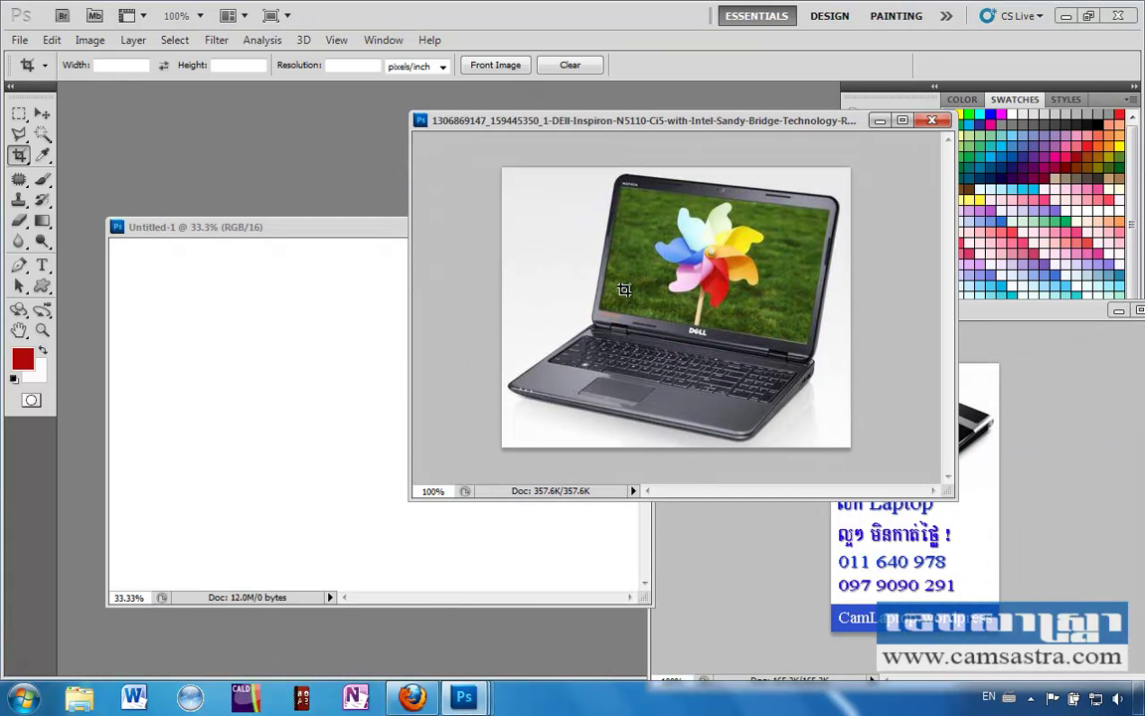
left_click(42, 114)
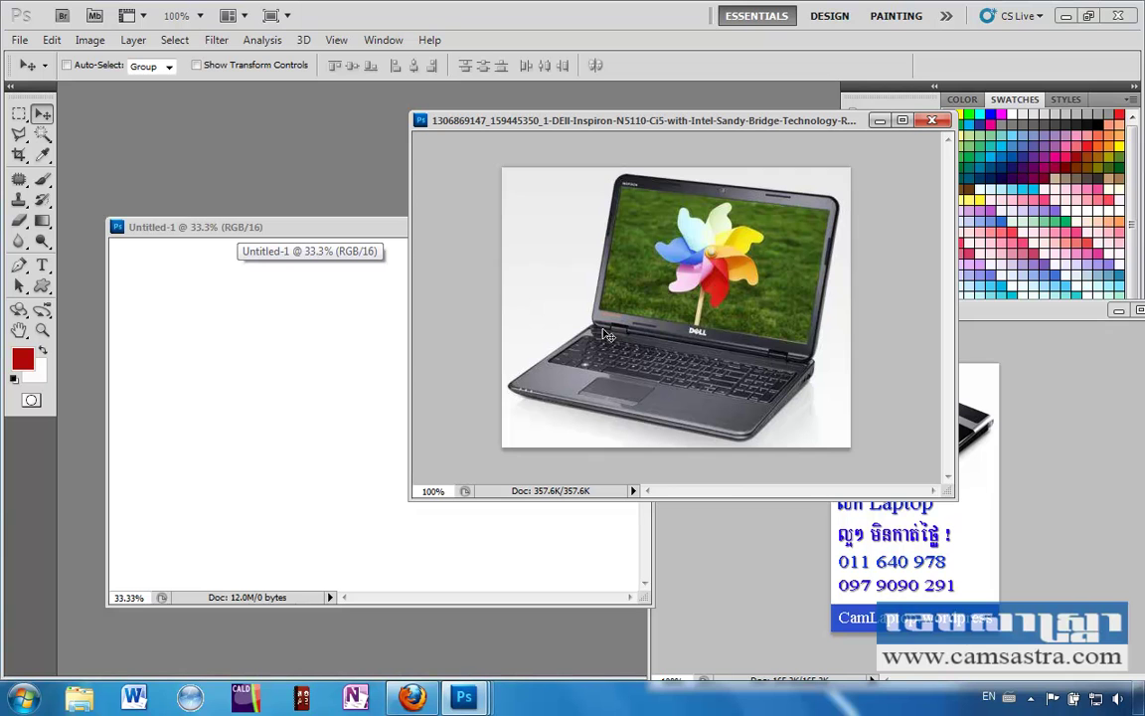
Step: Copy the Dell laptop photo into Untitled-1 as Layer 1, placed at the upper left
left_click_drag(473, 399, 339, 460)
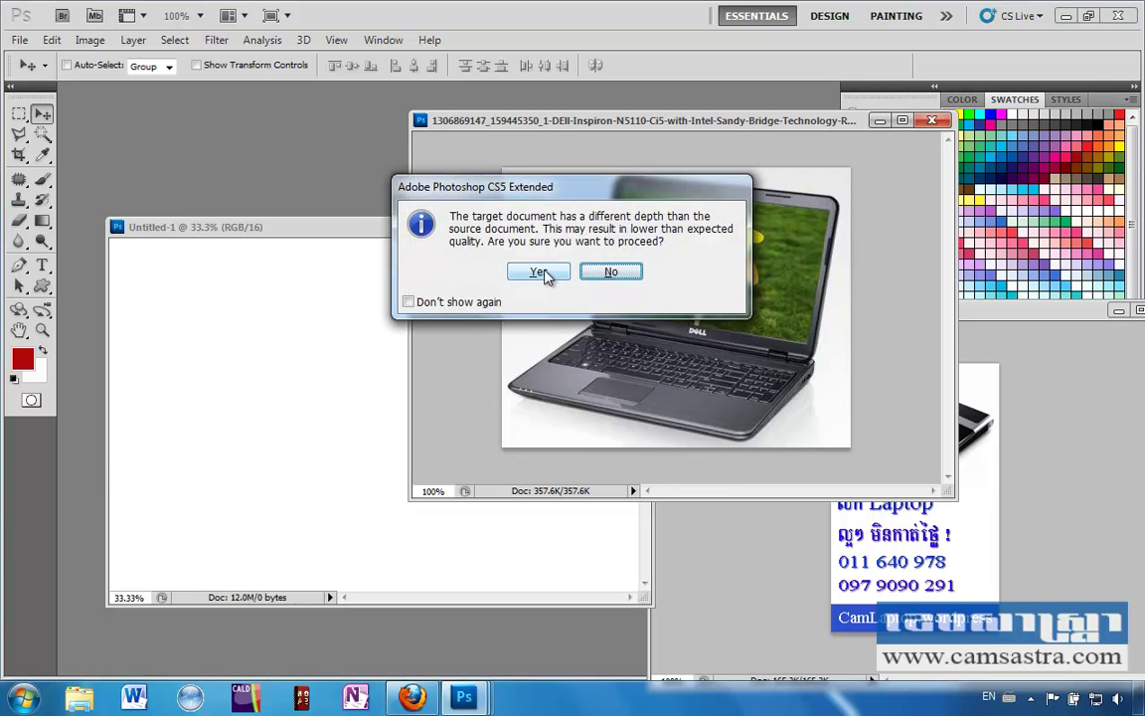
left_click(538, 272)
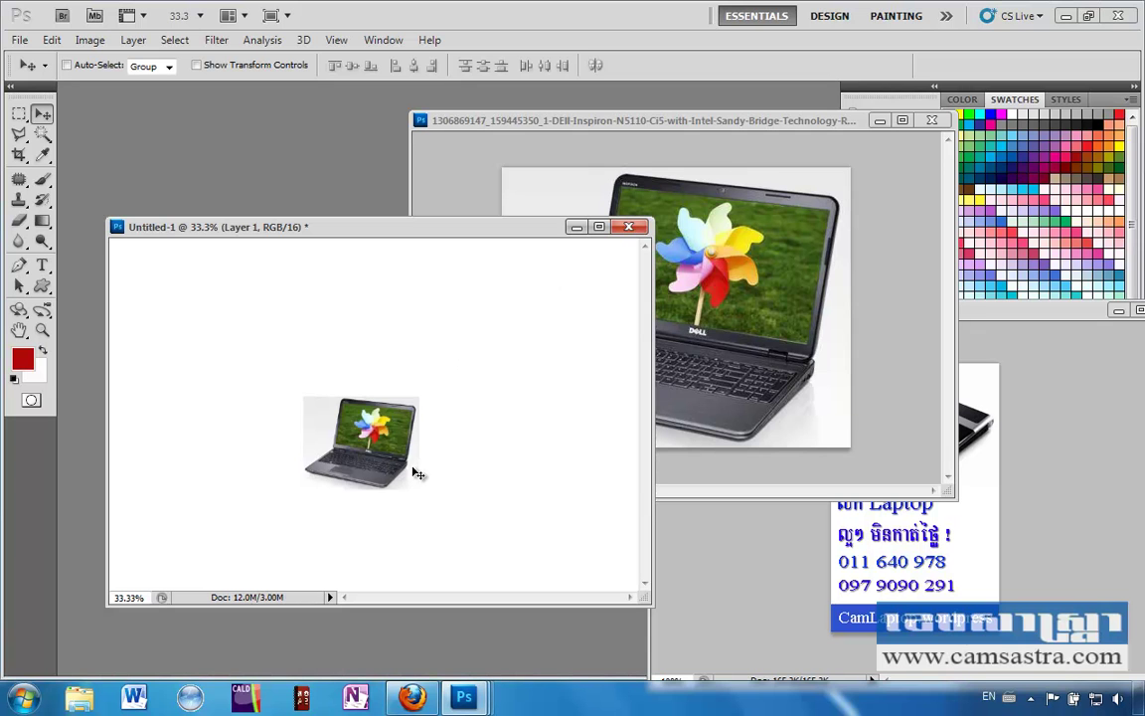
left_click_drag(370, 447, 211, 347)
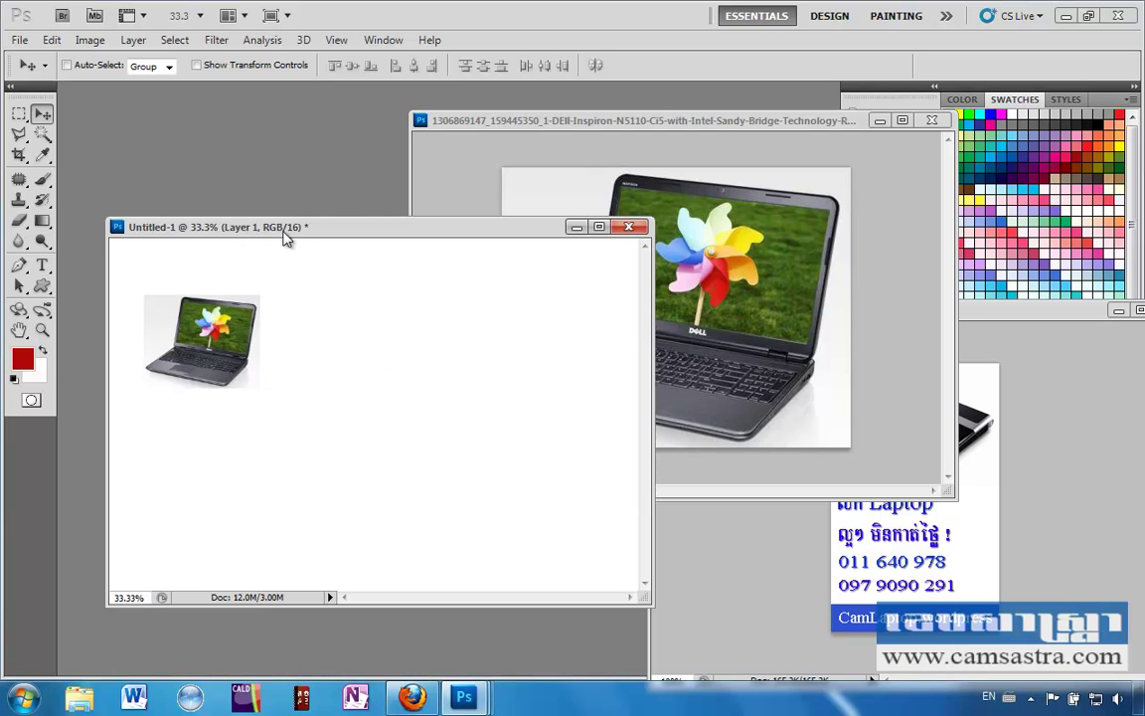
left_click_drag(268, 224, 266, 169)
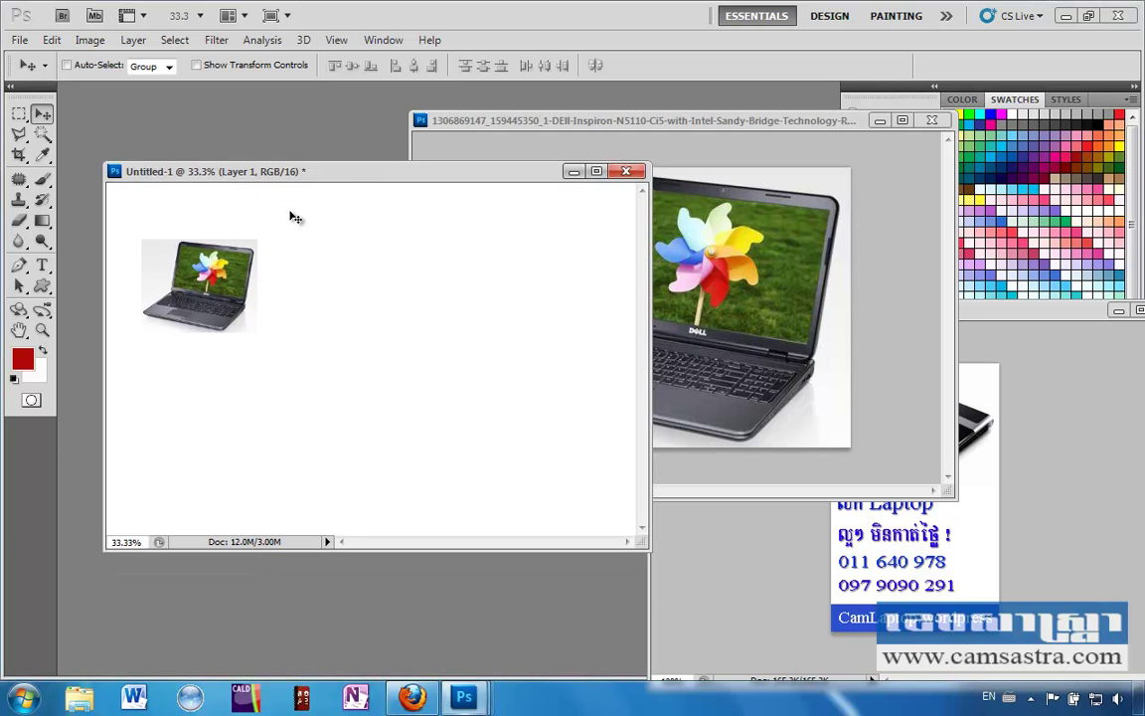
left_click(577, 121)
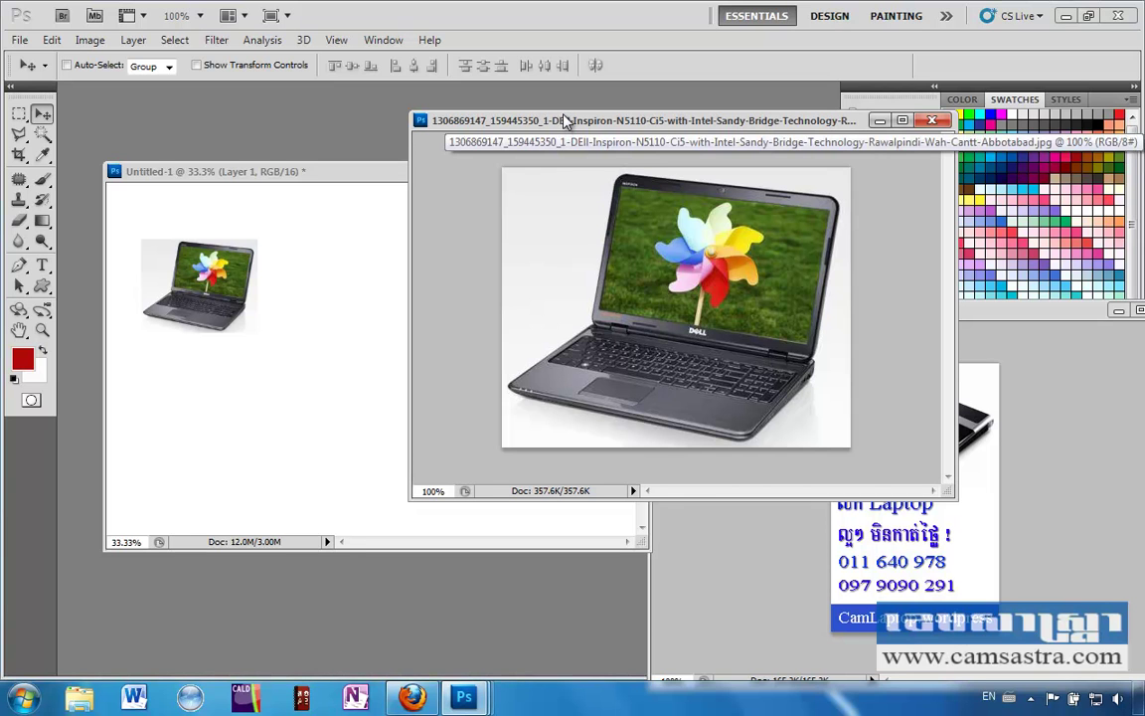
Step: Check the Dell photo's image size (390 × 313 px, 72 ppi) and close without changes
right_click(564, 120)
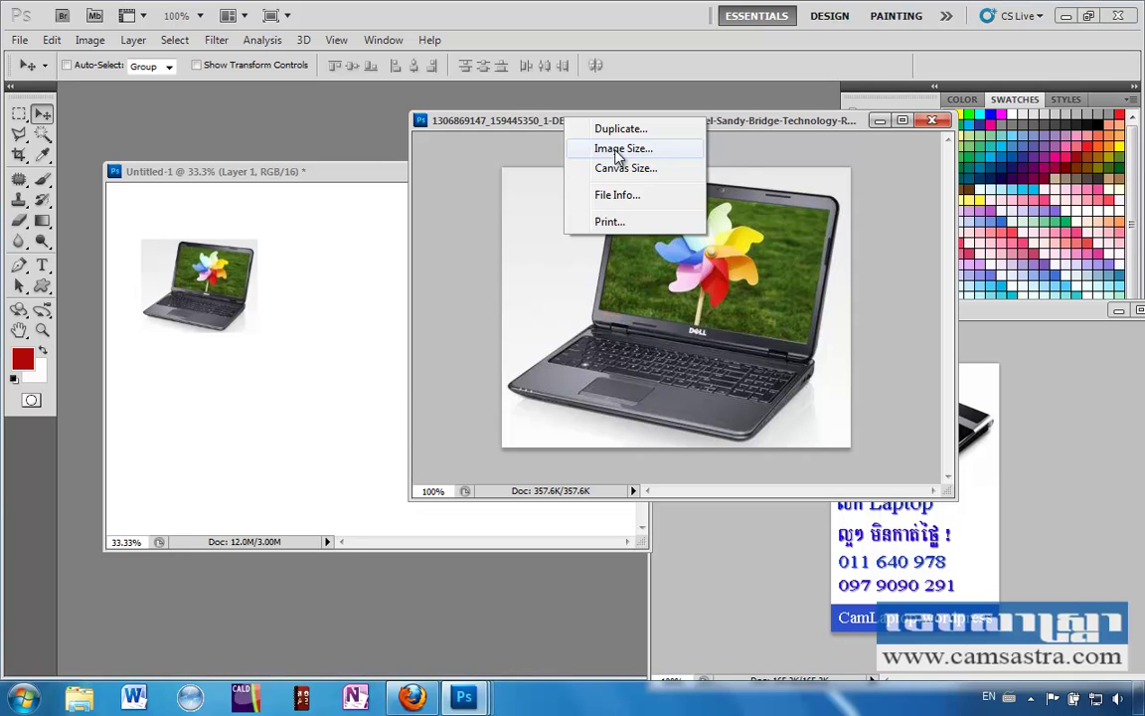
left_click(622, 148)
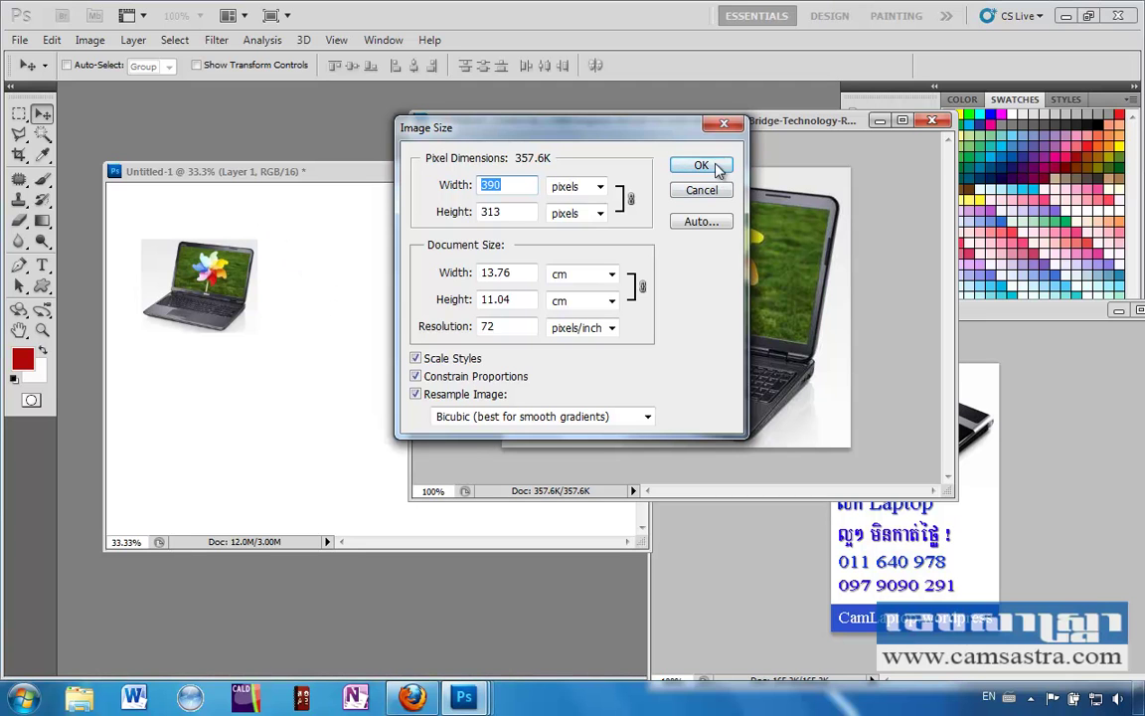
left_click(723, 126)
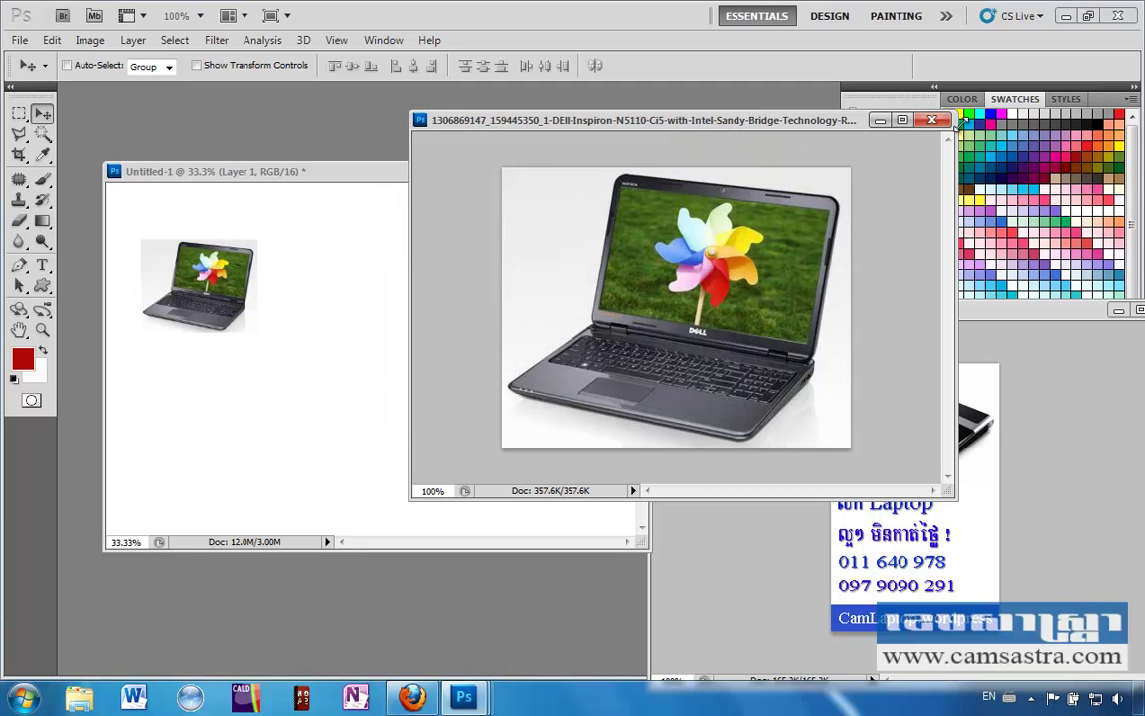
Step: Copy the Ads_CamLaptop ad into Untitled-1 as Layer 2, beside the small Dell laptop
left_click(869, 561)
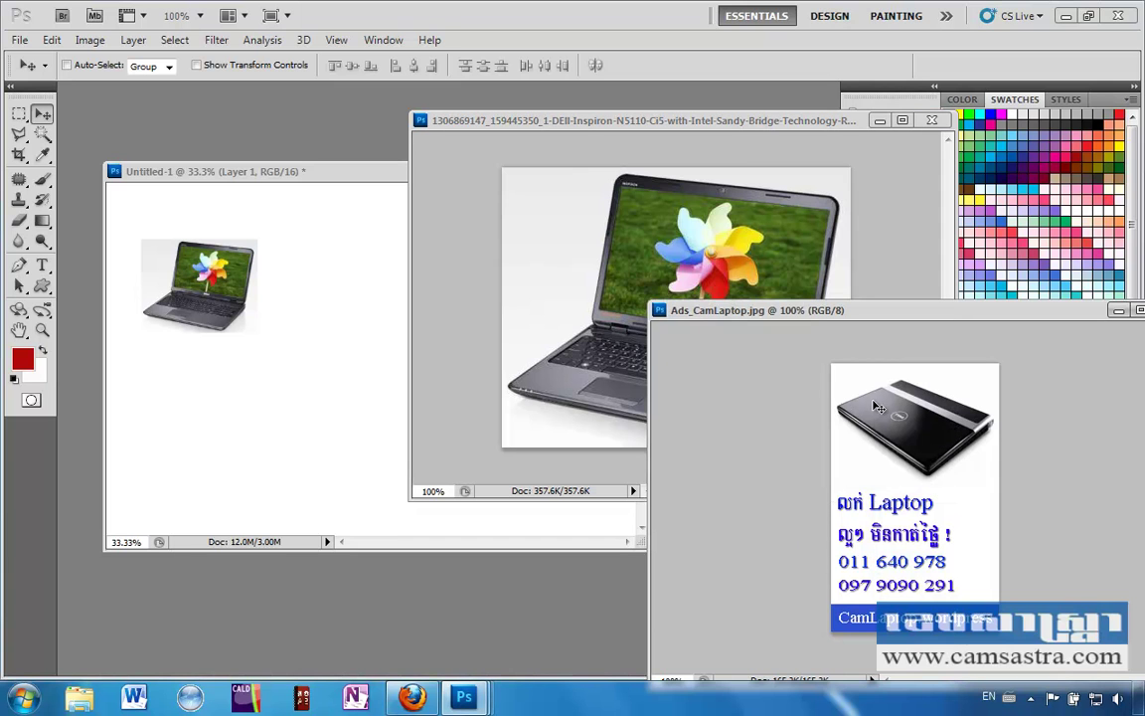
left_click_drag(853, 433, 328, 387)
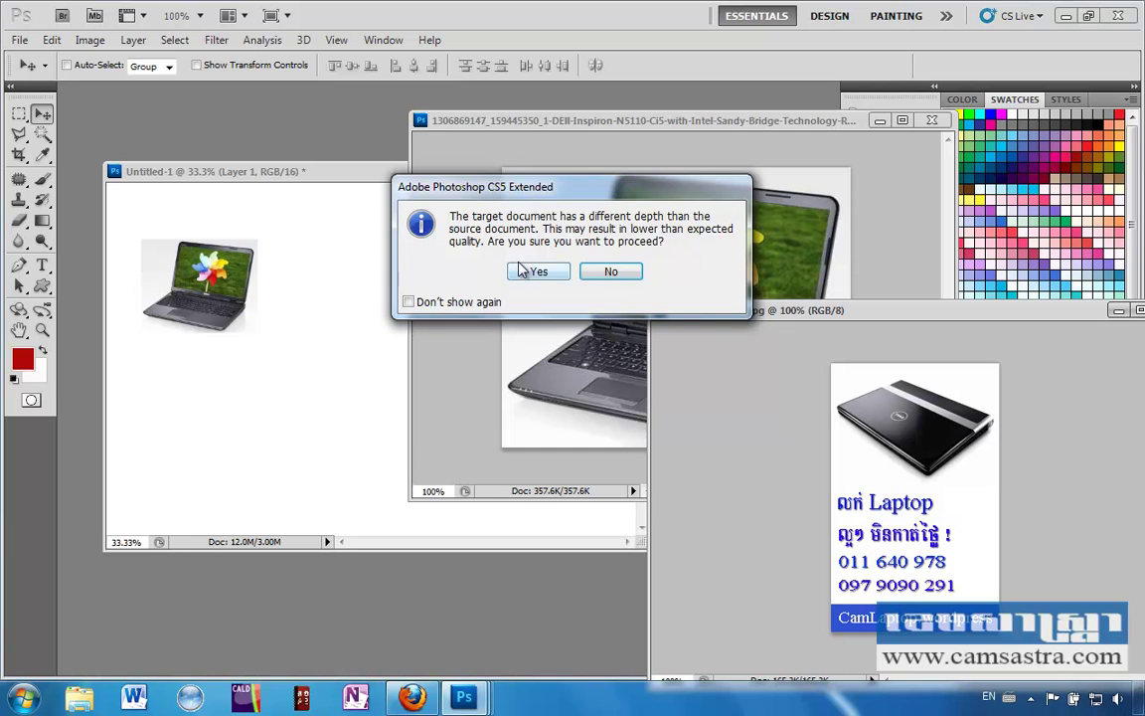
left_click(530, 274)
mouse_move(376, 400)
left_mouse_down()
mouse_move(321, 283)
mouse_move(324, 303)
left_mouse_up()
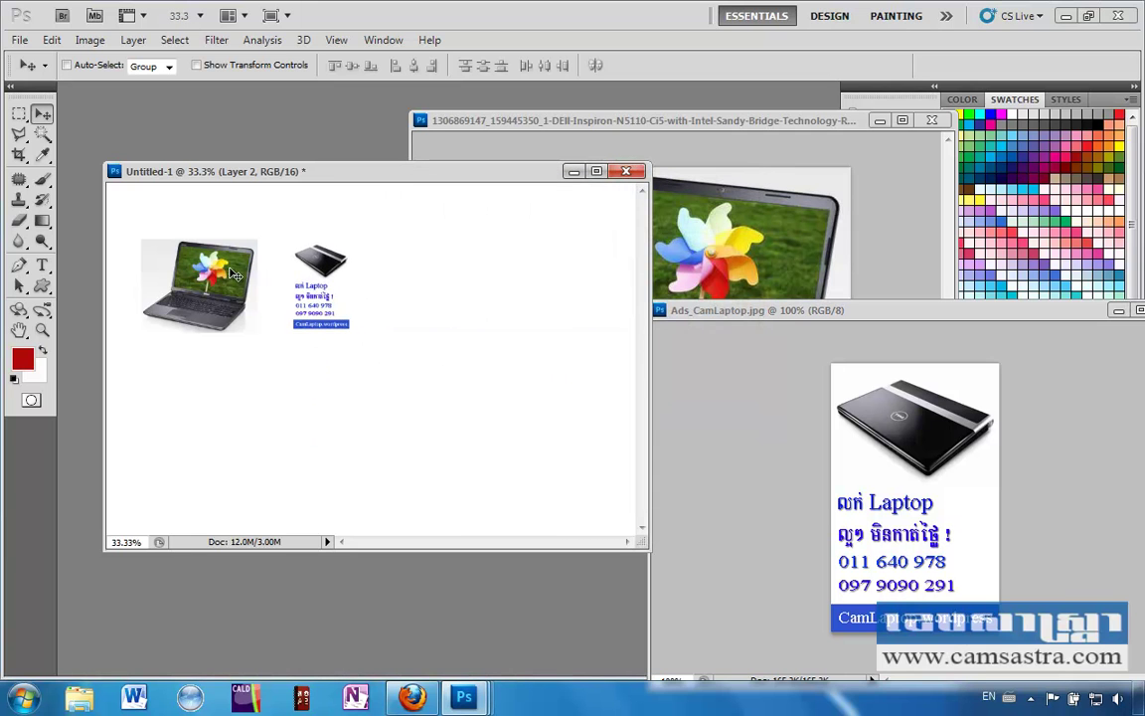
Step: Check the ad's image size (188 × 300 px at 300 ppi) and confirm it unchanged
left_click(840, 313)
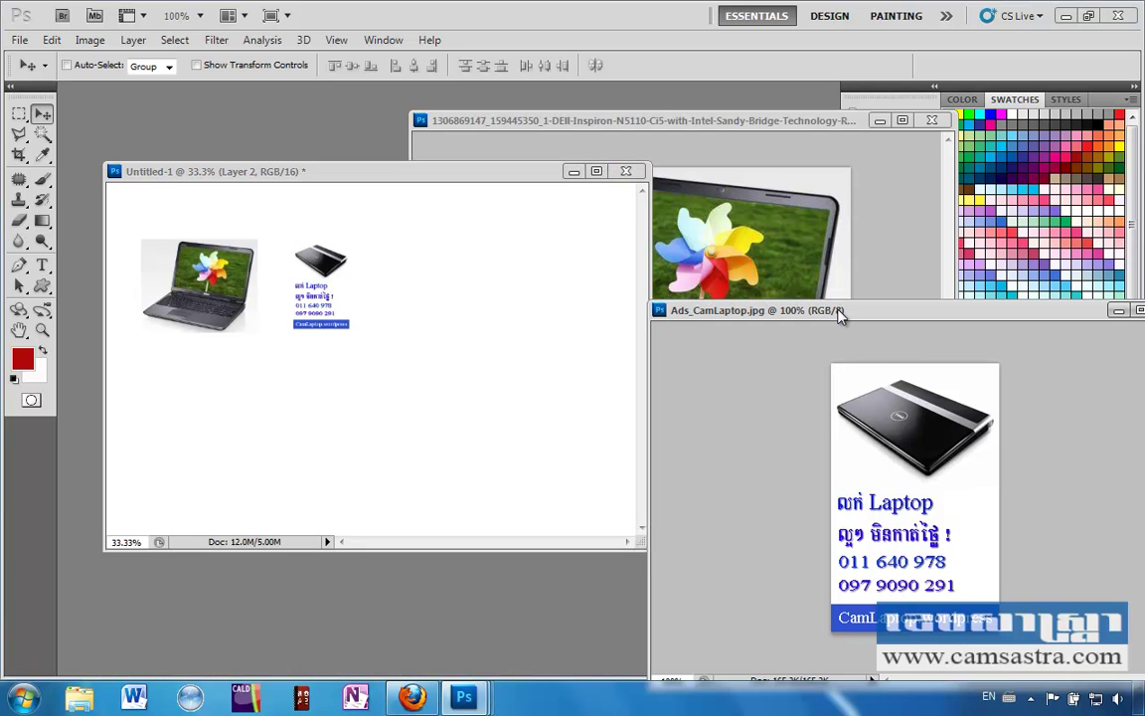
right_click(840, 313)
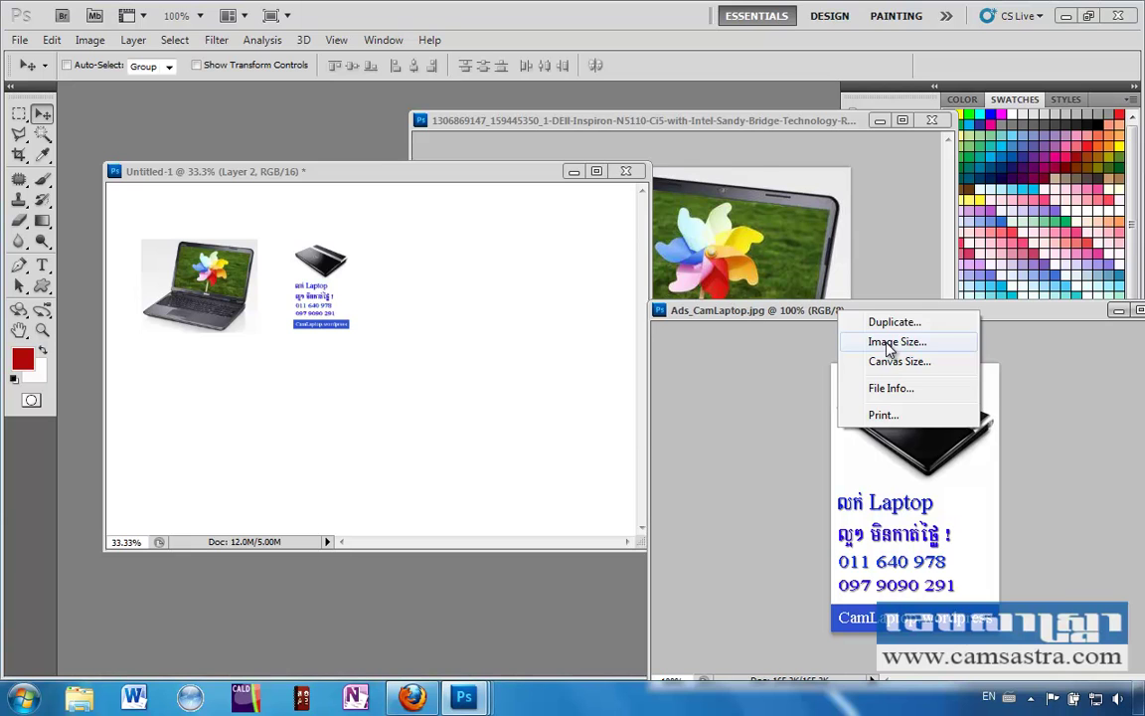
left_click(890, 343)
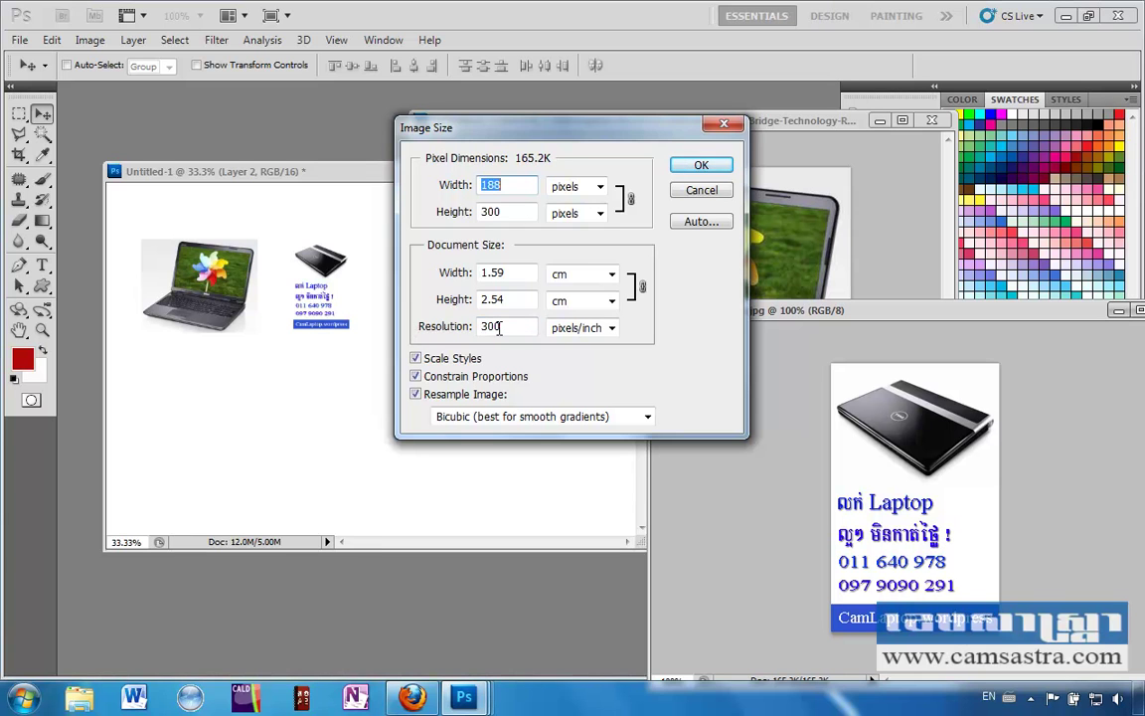
left_click(694, 169)
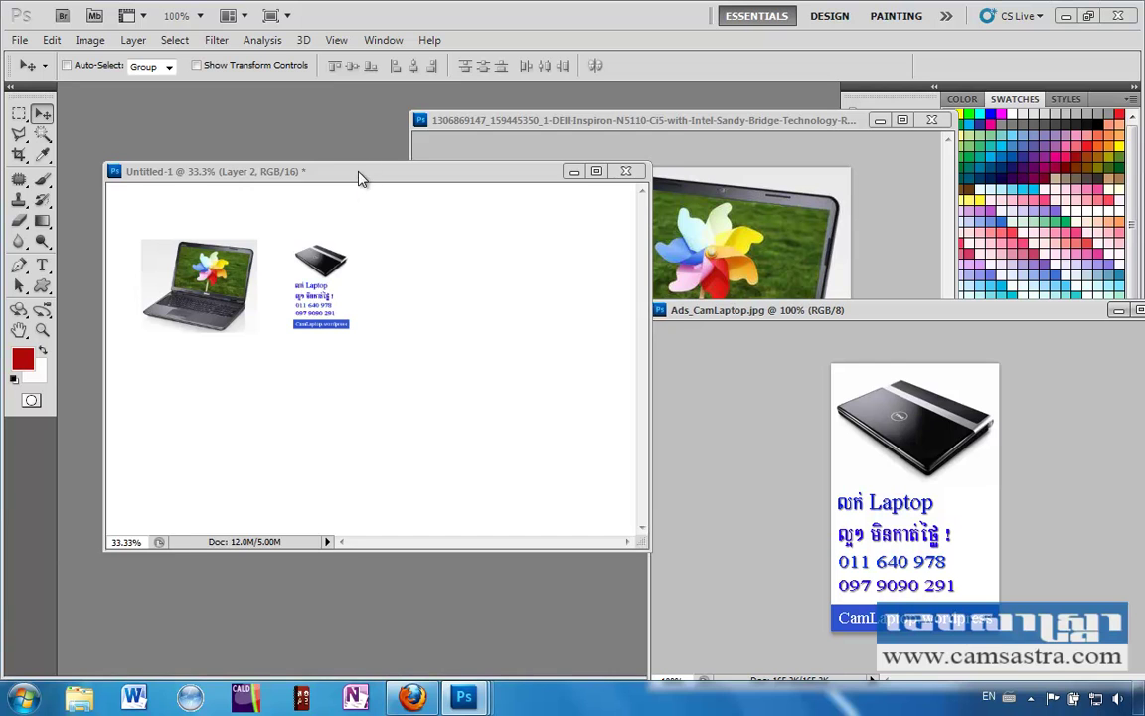
Step: Scale the Dell laptop layer up to about 295% and shift it toward the upper left
left_click_drag(360, 178, 393, 136)
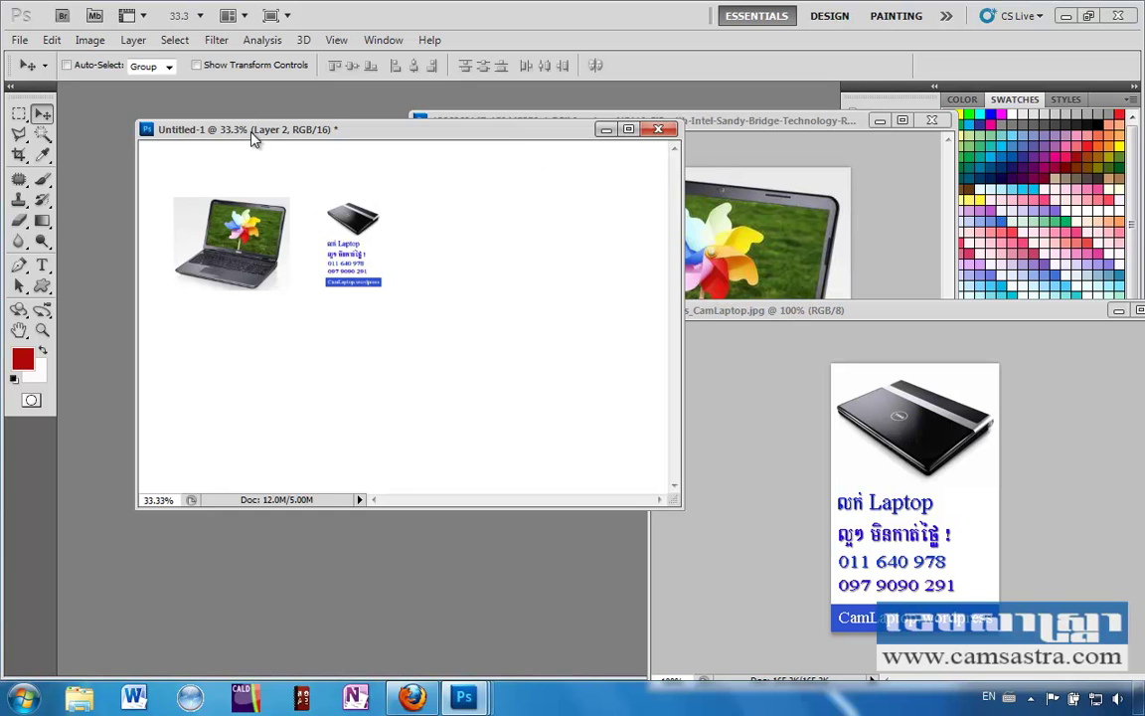
left_click_drag(252, 136, 251, 160)
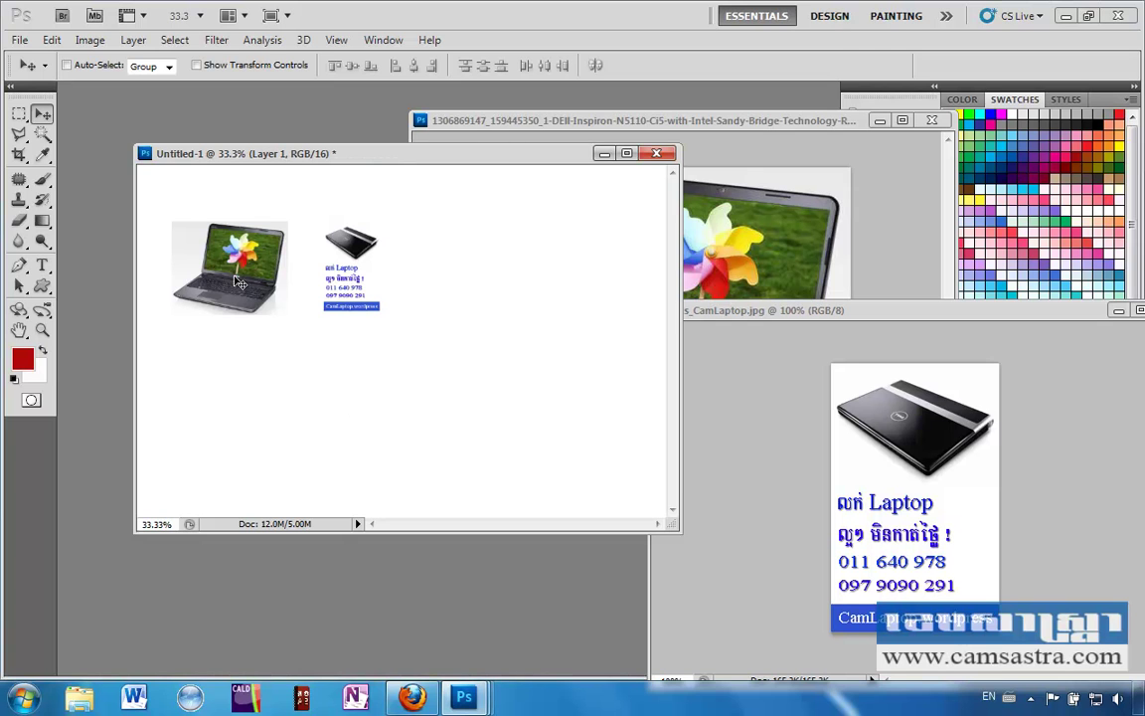
key("ctrl+t")
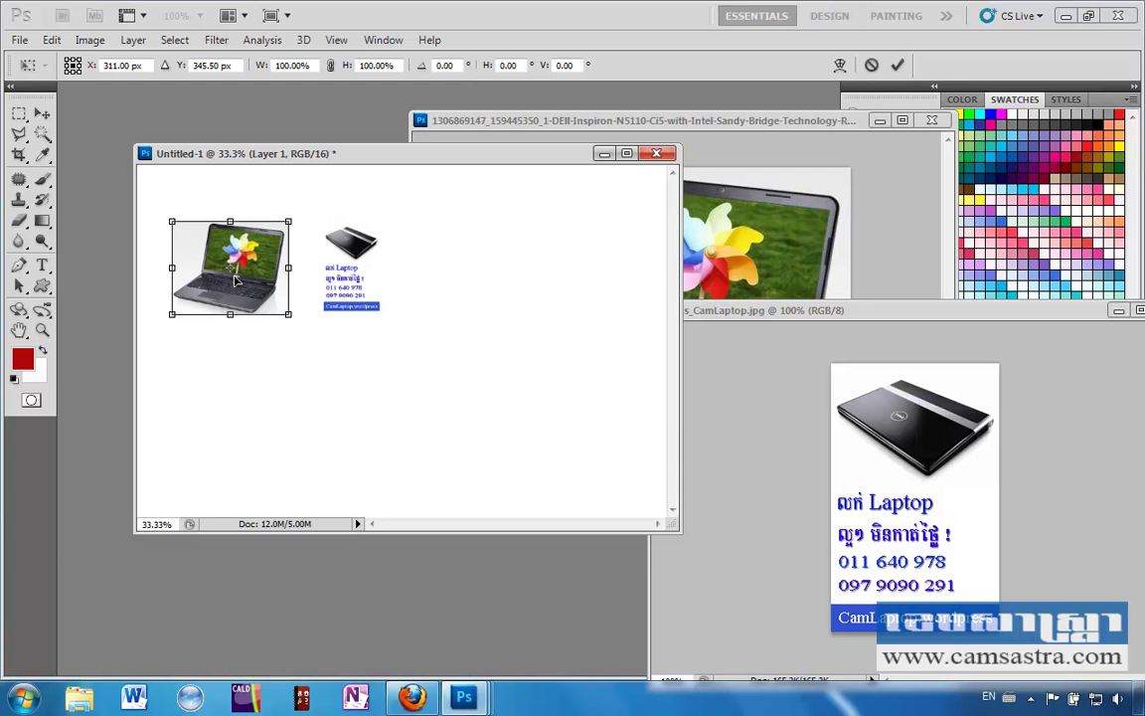
left_click_drag(289, 315, 515, 486)
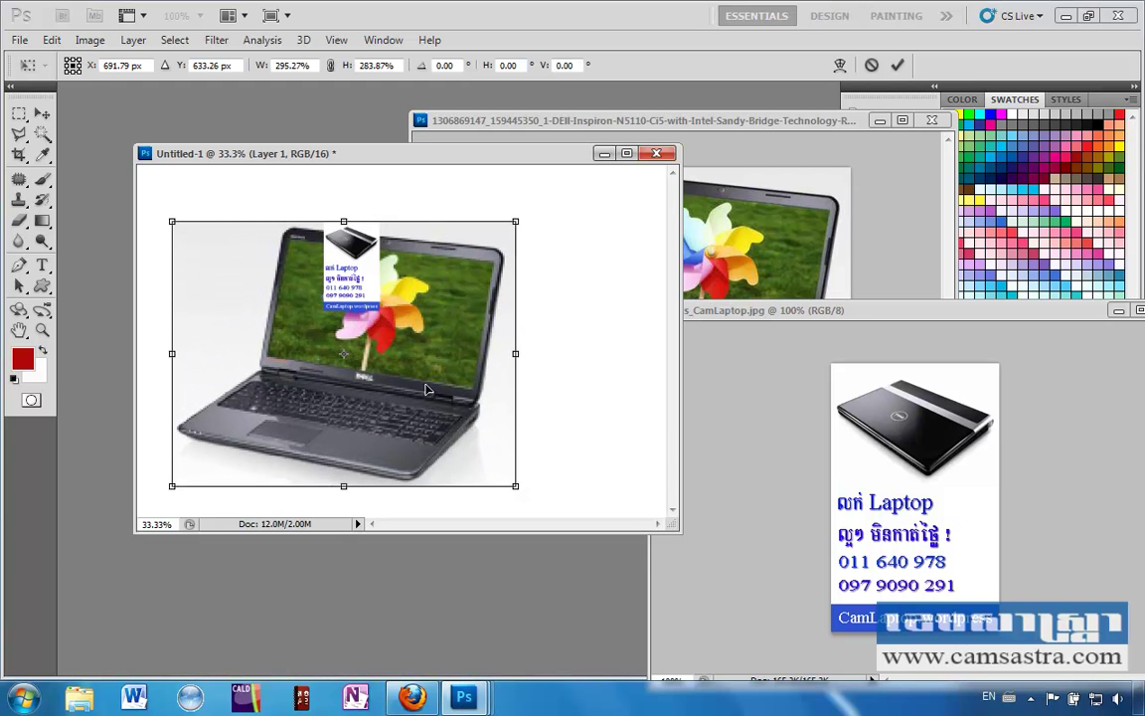
key("Return")
mouse_move(319, 404)
left_mouse_down()
mouse_move(298, 352)
mouse_move(277, 357)
left_mouse_up()
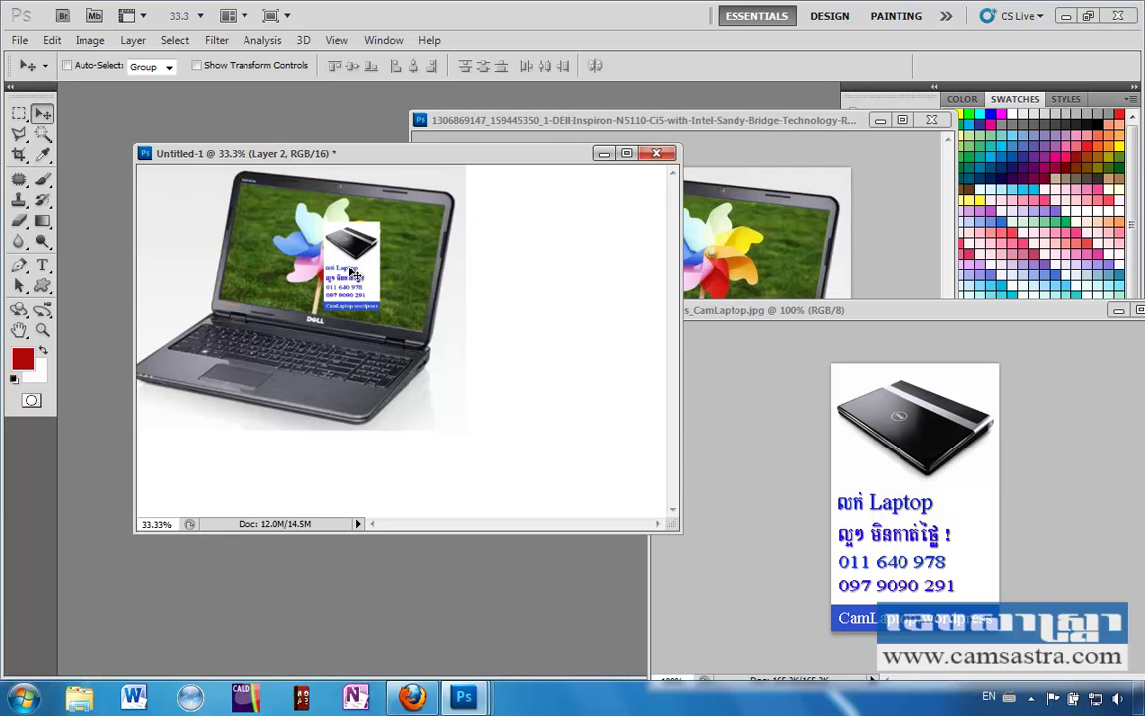
Step: Move the small ad off the laptop screen into the white space on the right
left_click_drag(350, 270, 523, 243)
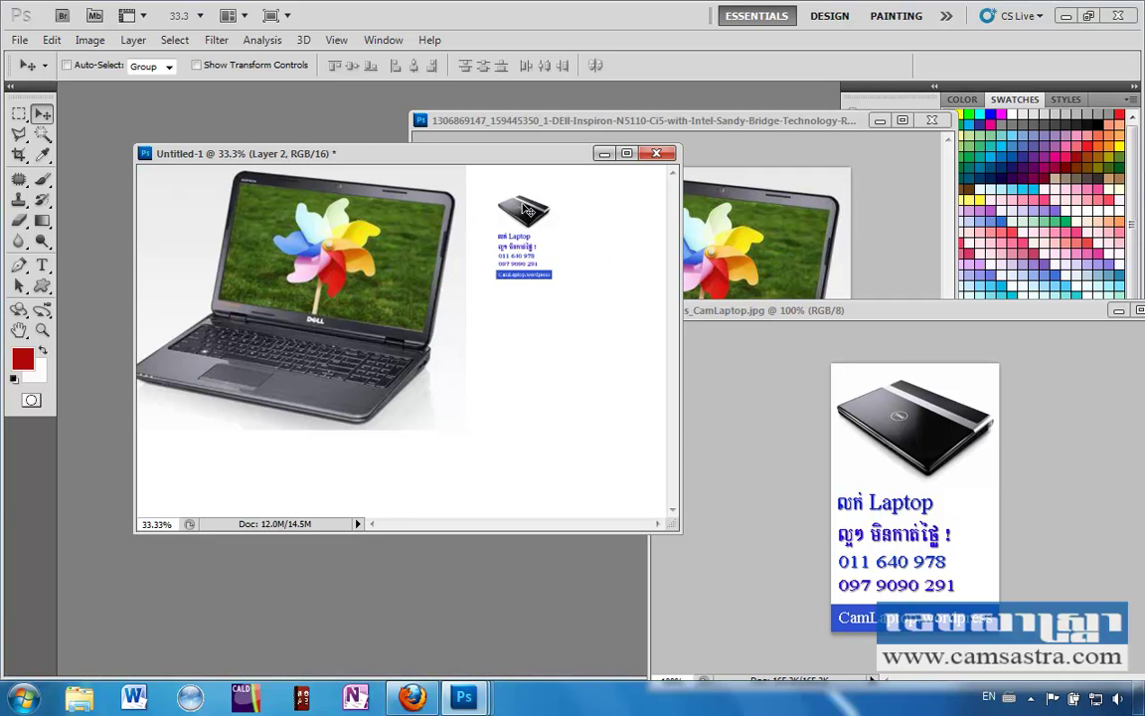
left_click_drag(376, 157, 374, 219)
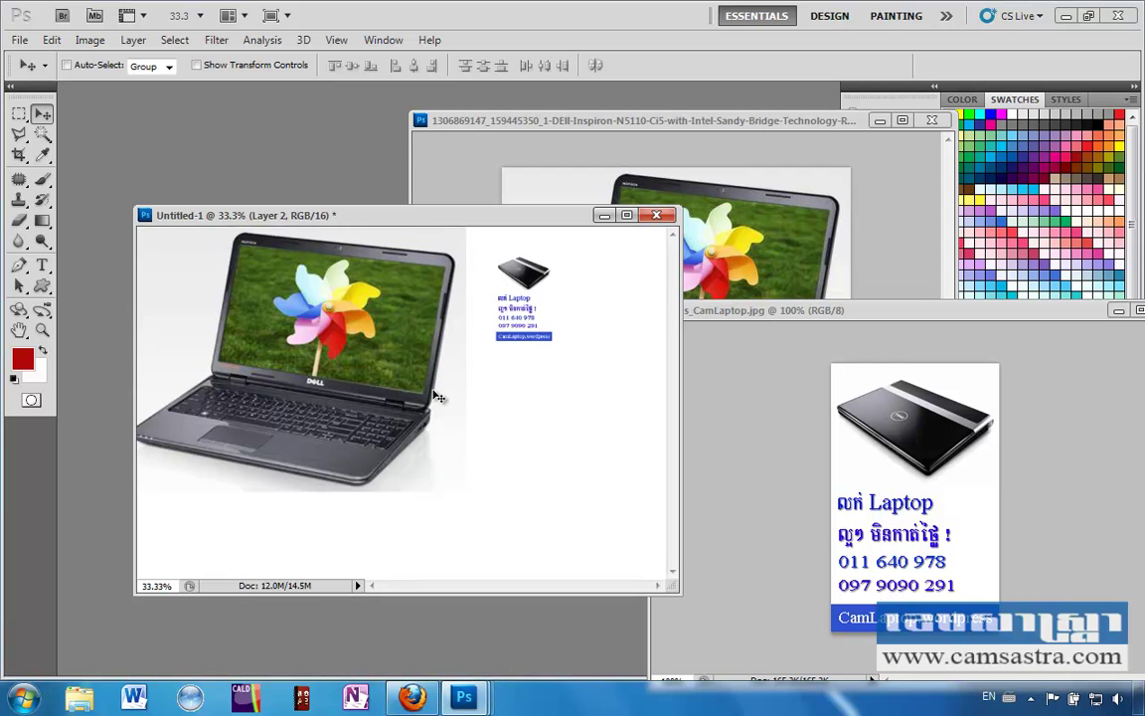
Step: Save the composition to the Desktop as sssss.jpg in JPEG format, setting the quality
left_click(19, 42)
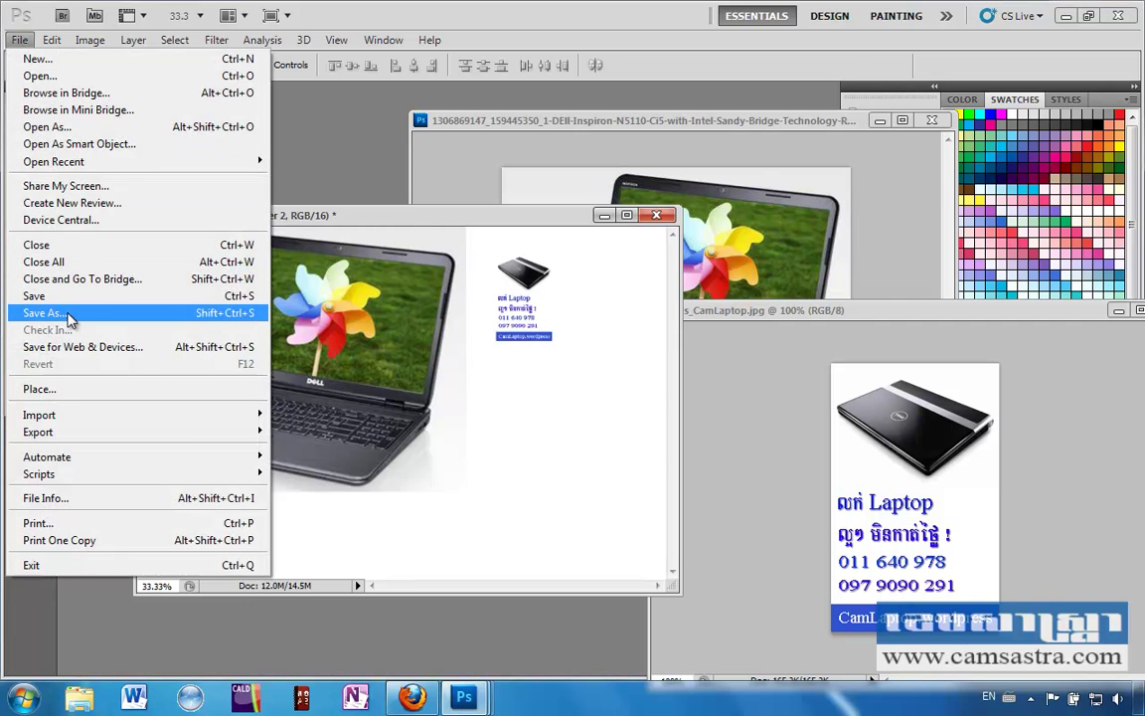
left_click(70, 316)
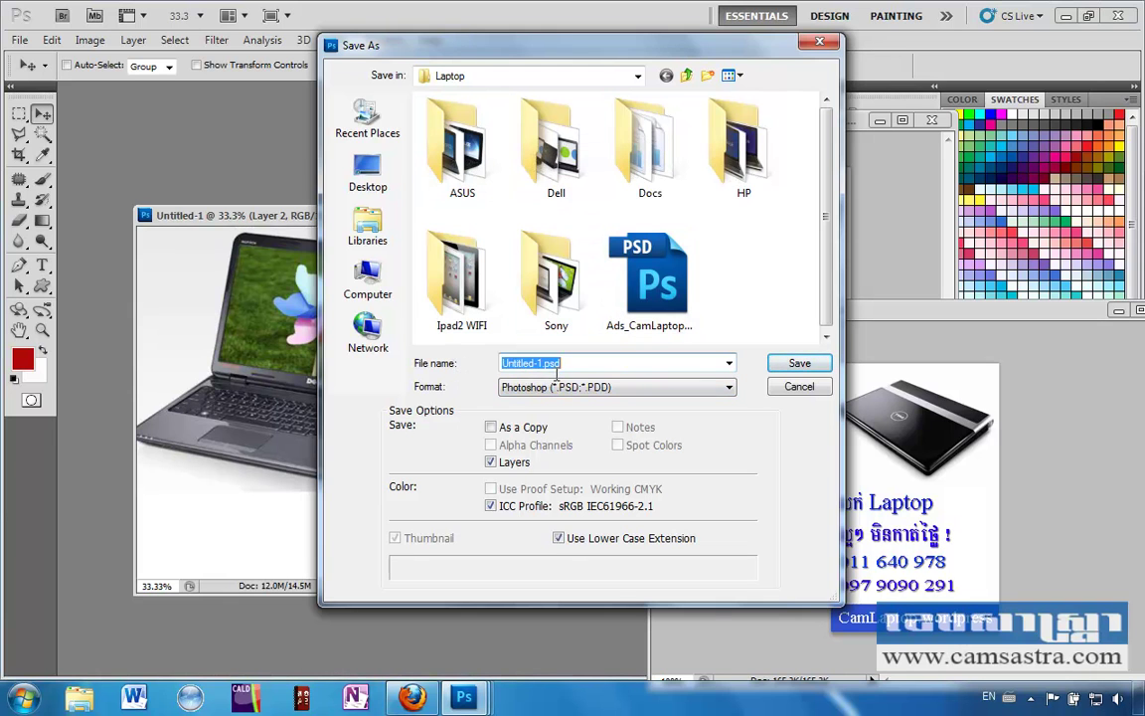
left_click(366, 187)
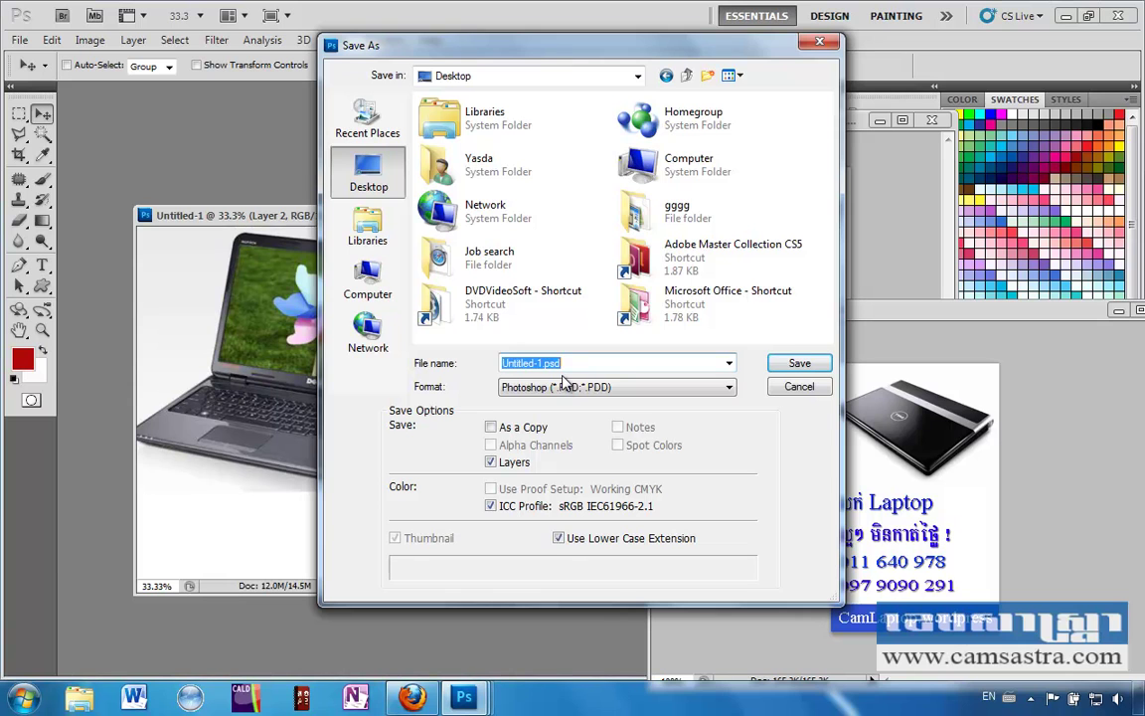
type("sssss")
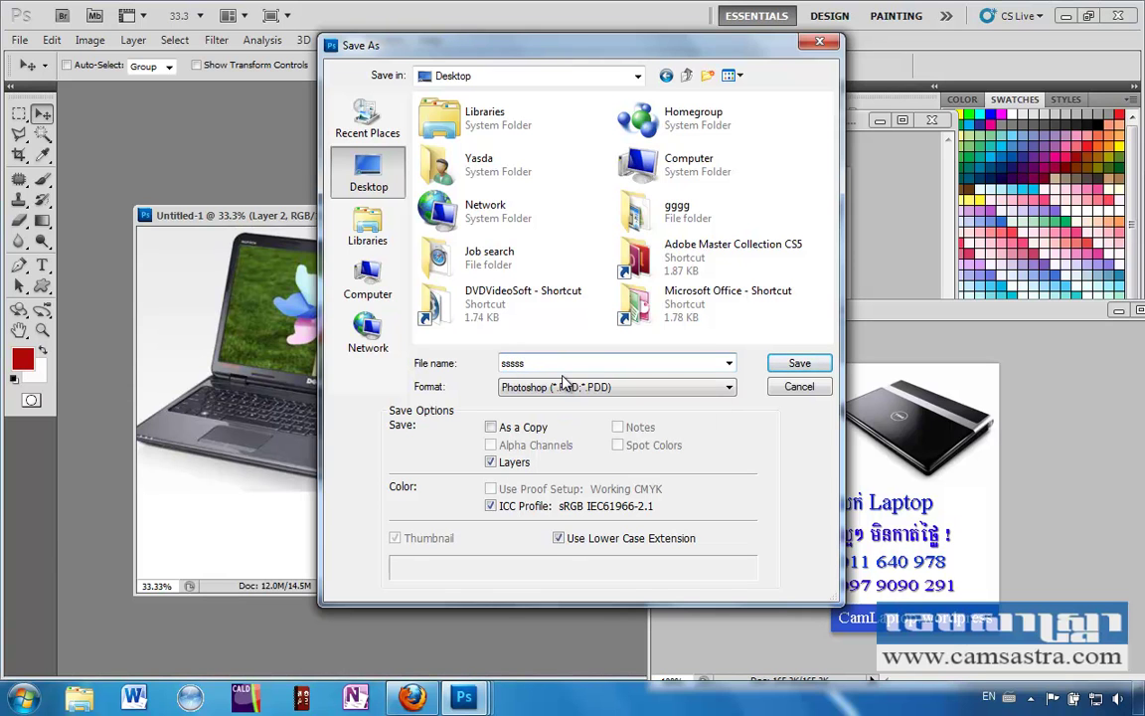
left_click(701, 389)
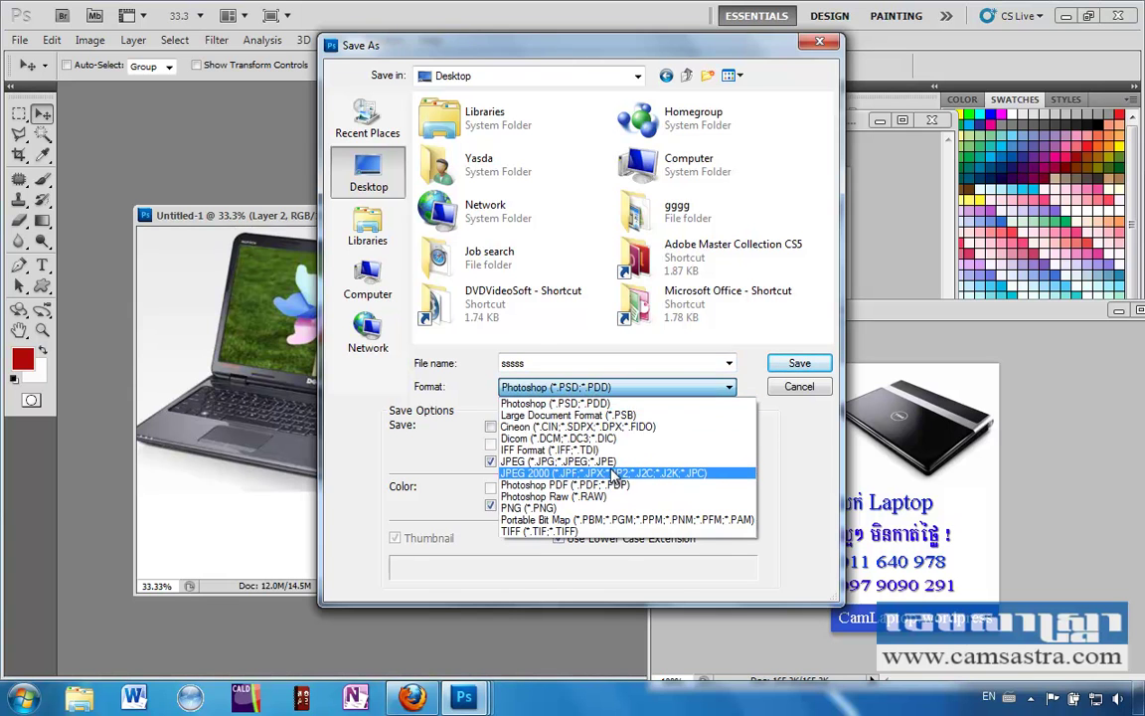
left_click(614, 463)
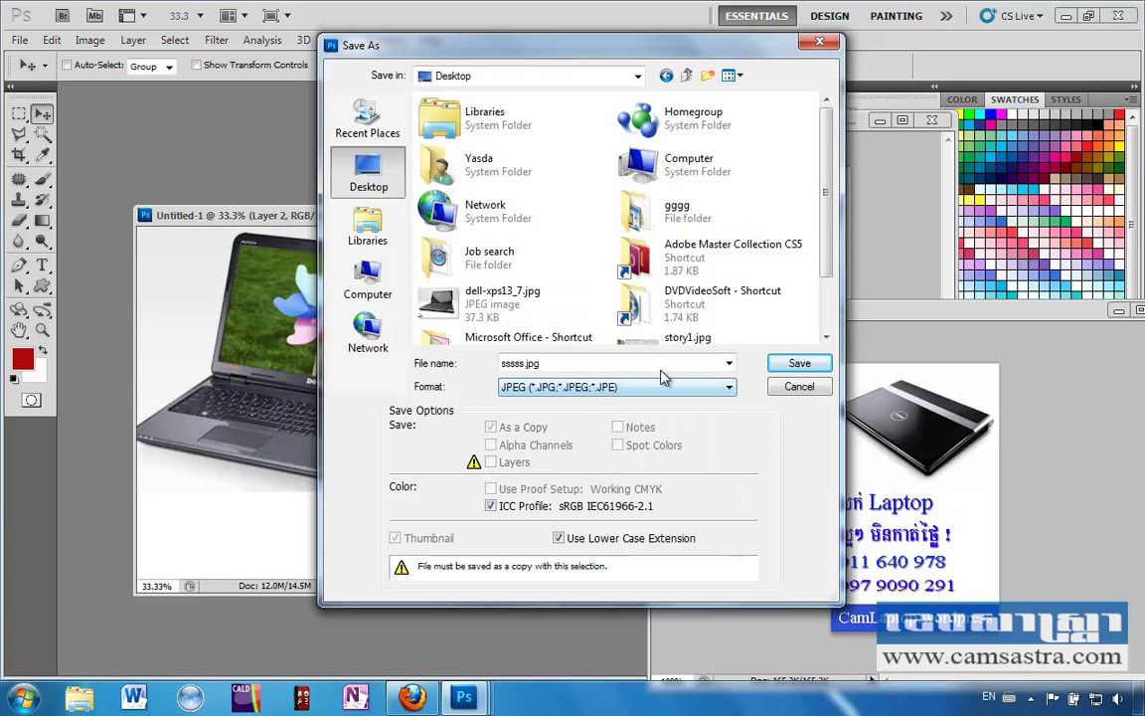
left_click(795, 364)
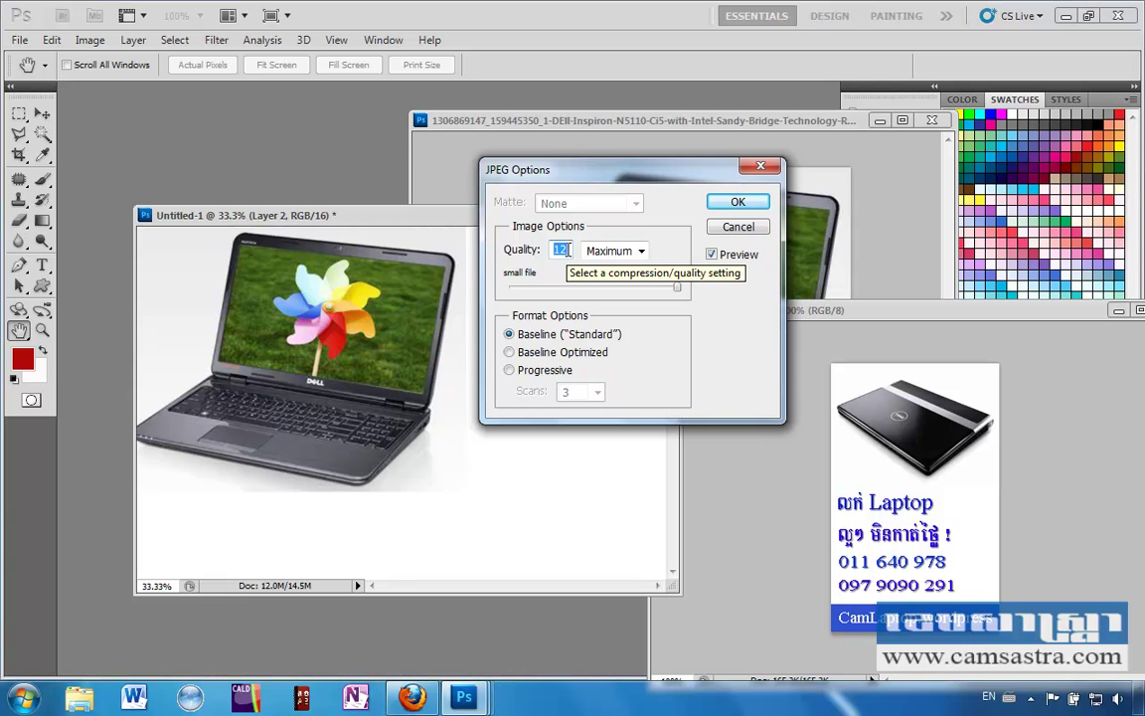
type("5")
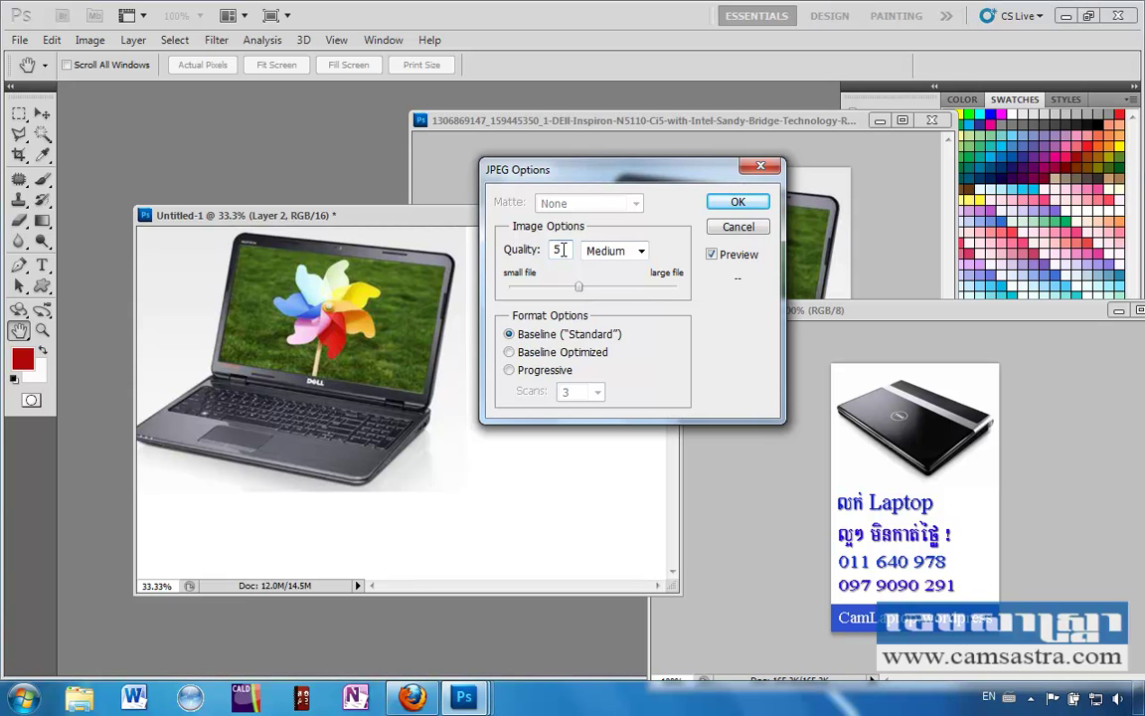
type("12")
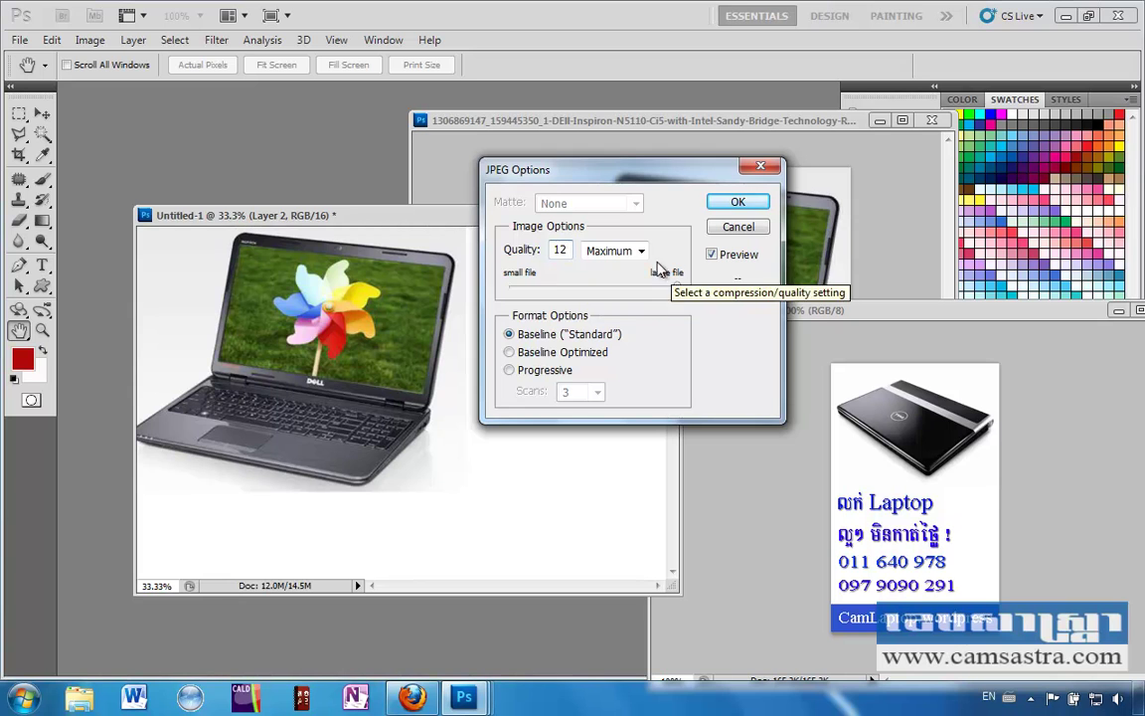
left_click(738, 202)
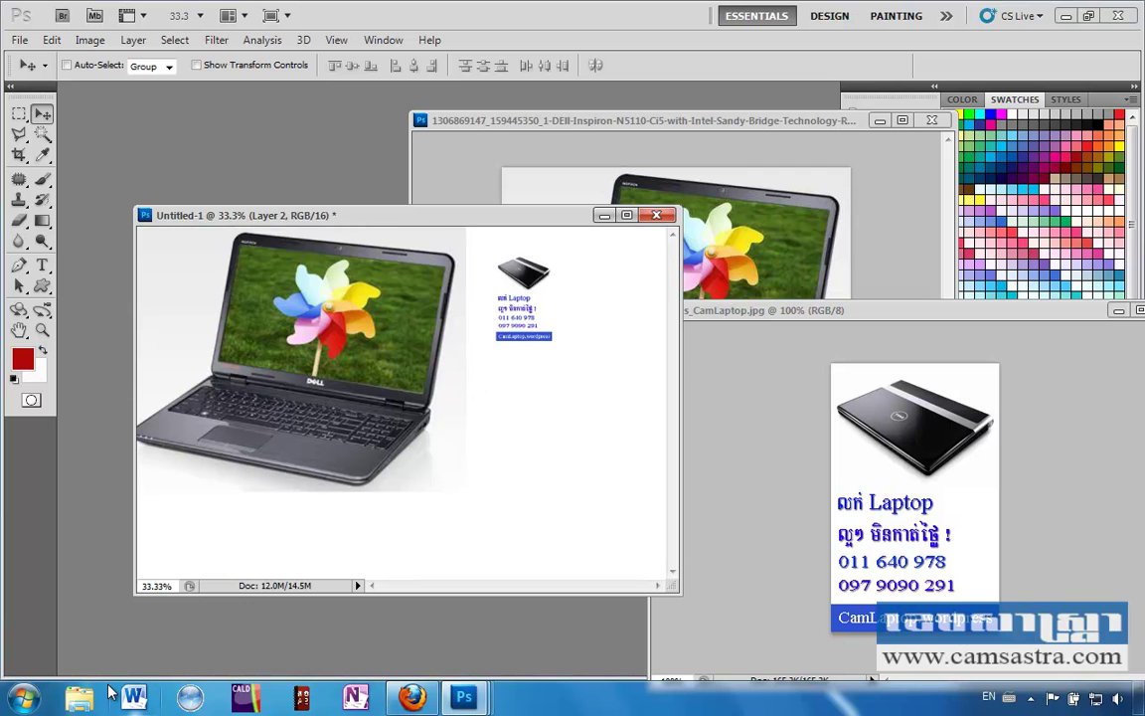
Step: Open sssss.jpg from the Desktop in Windows Photo Viewer to view the result
left_click(79, 697)
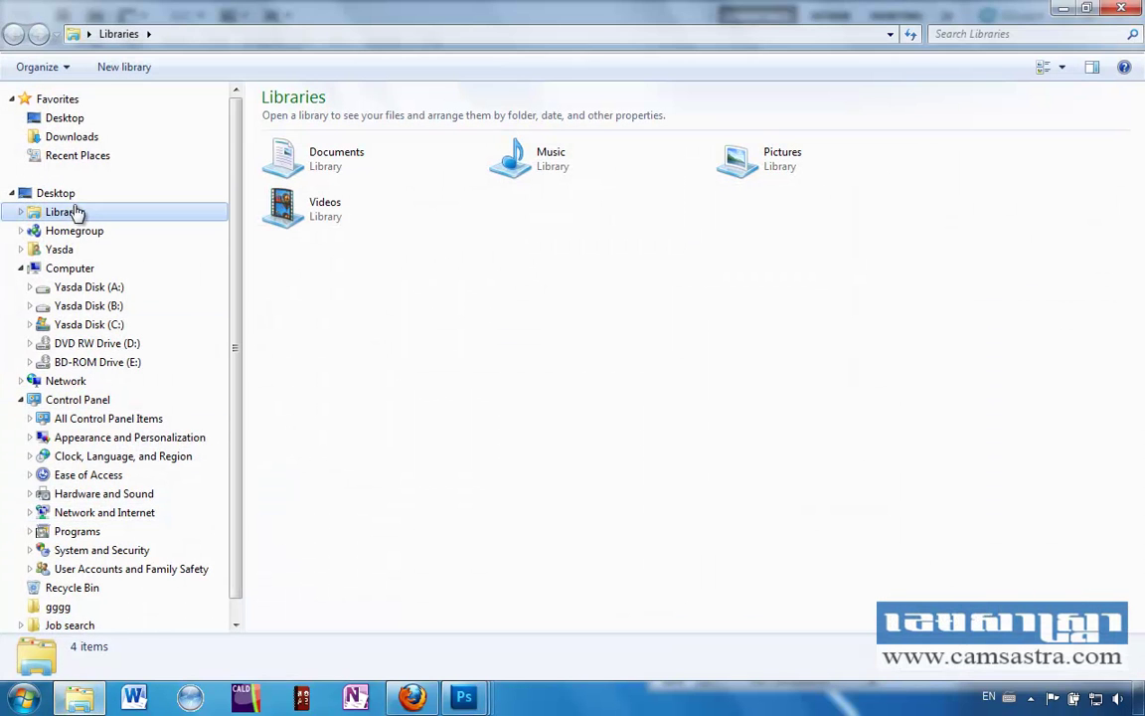
left_click(63, 194)
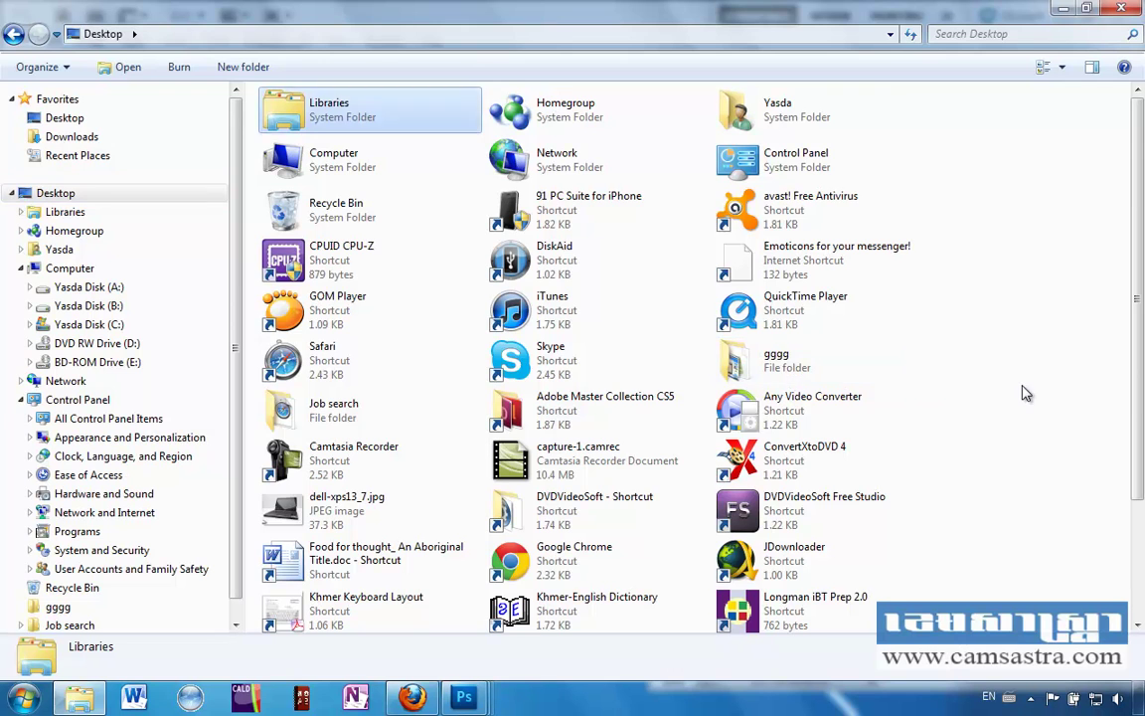
left_click(1024, 390)
scroll(1023, 391, "down", 3)
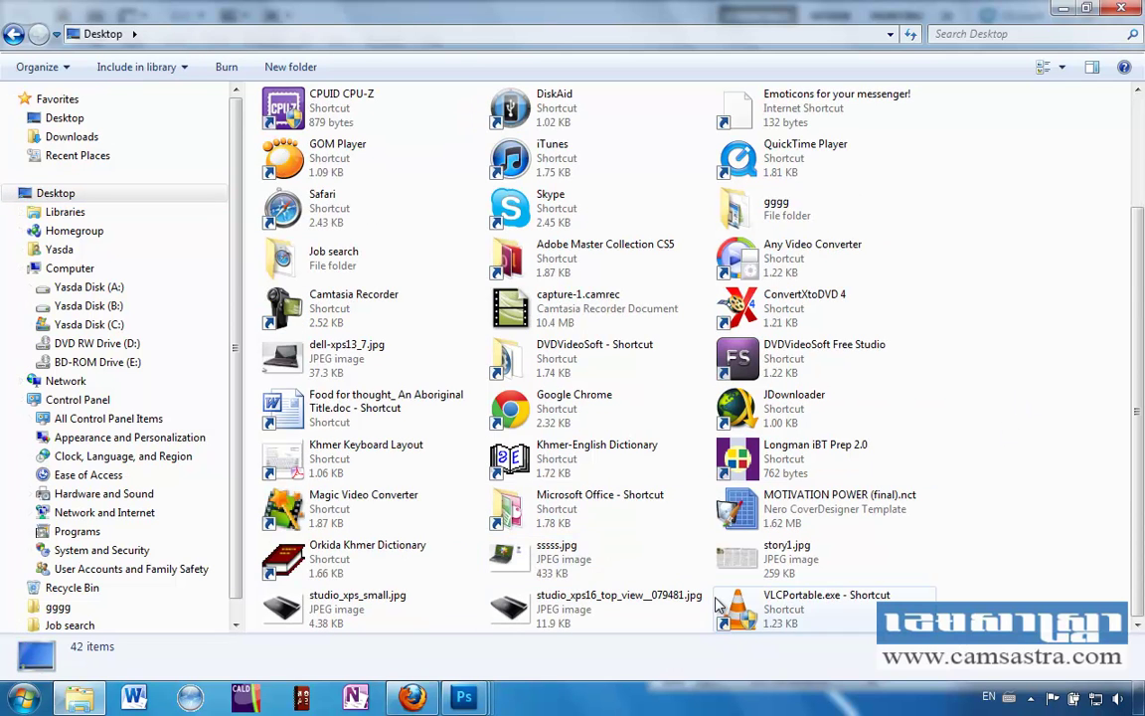
double_click(510, 558)
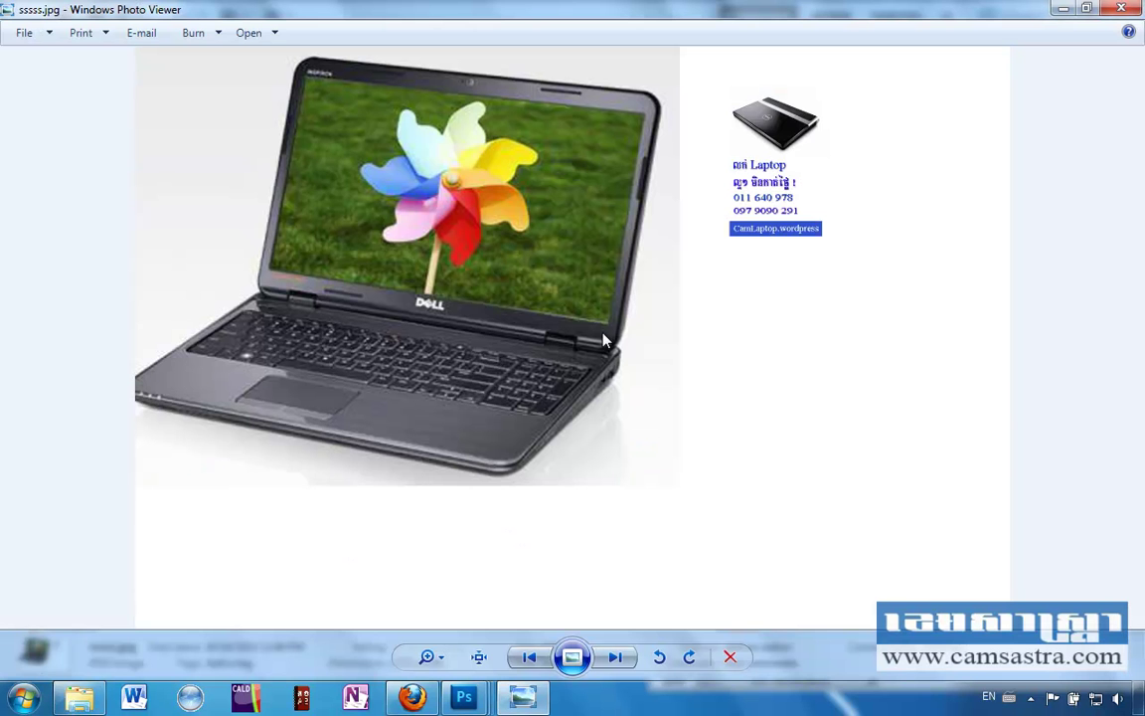